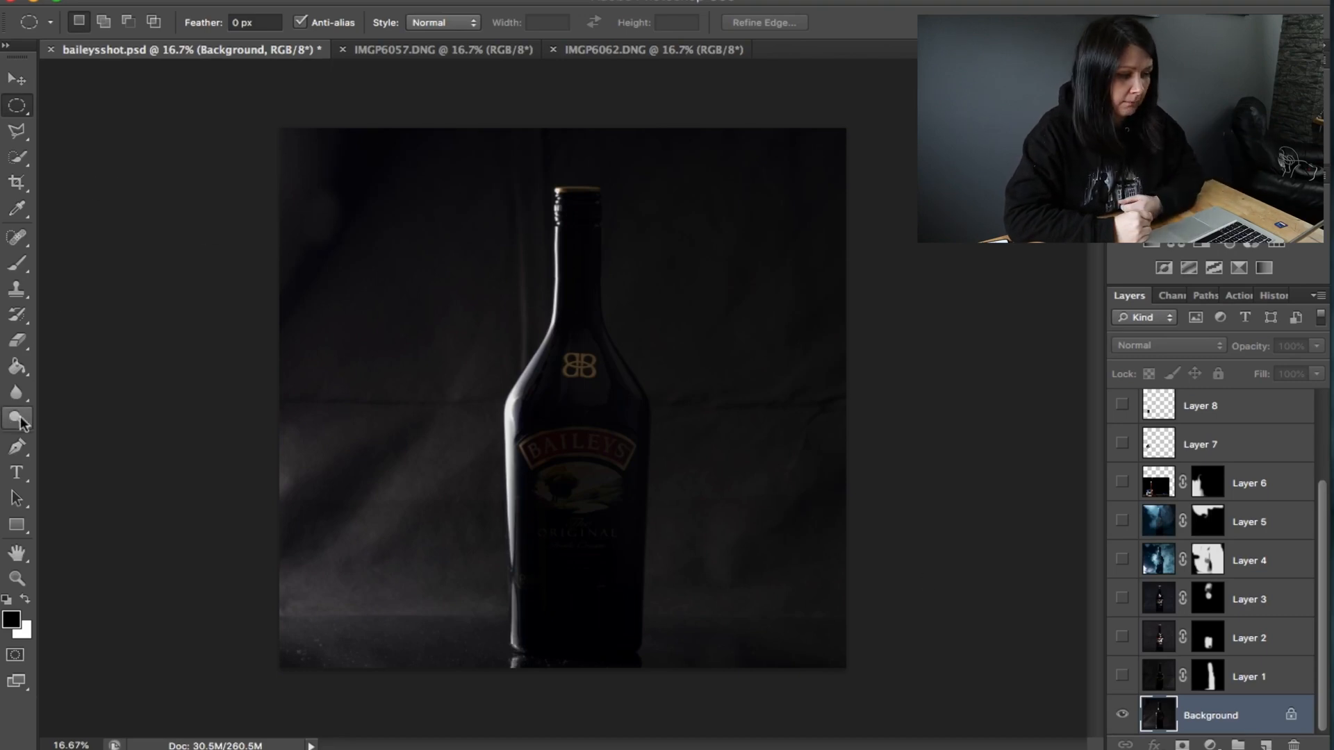
# Step: Choose the Burn tool and set its tonal range to Shadows
pyautogui.moveTo(19, 419); pyautogui.dragTo(52, 427)
pyautogui.click(97, 435)
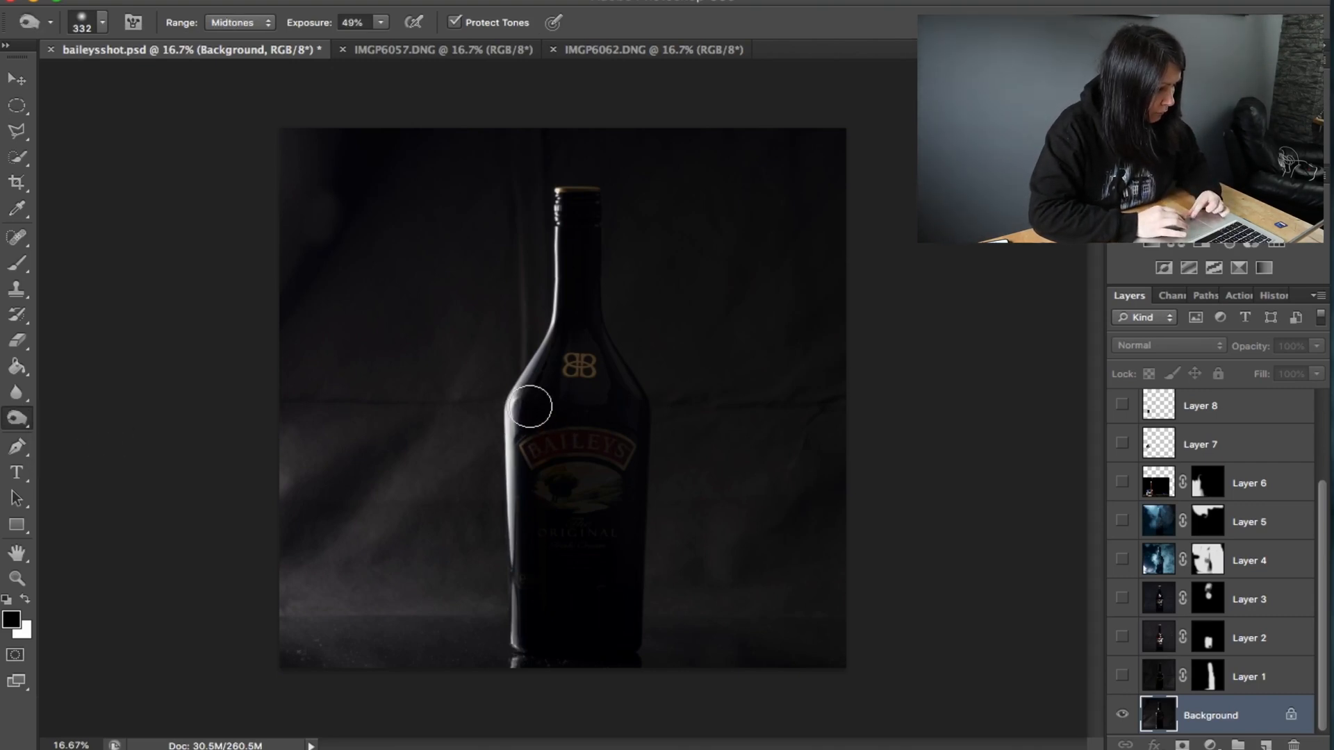
pyautogui.hotkey('alt', 'shift', 's')
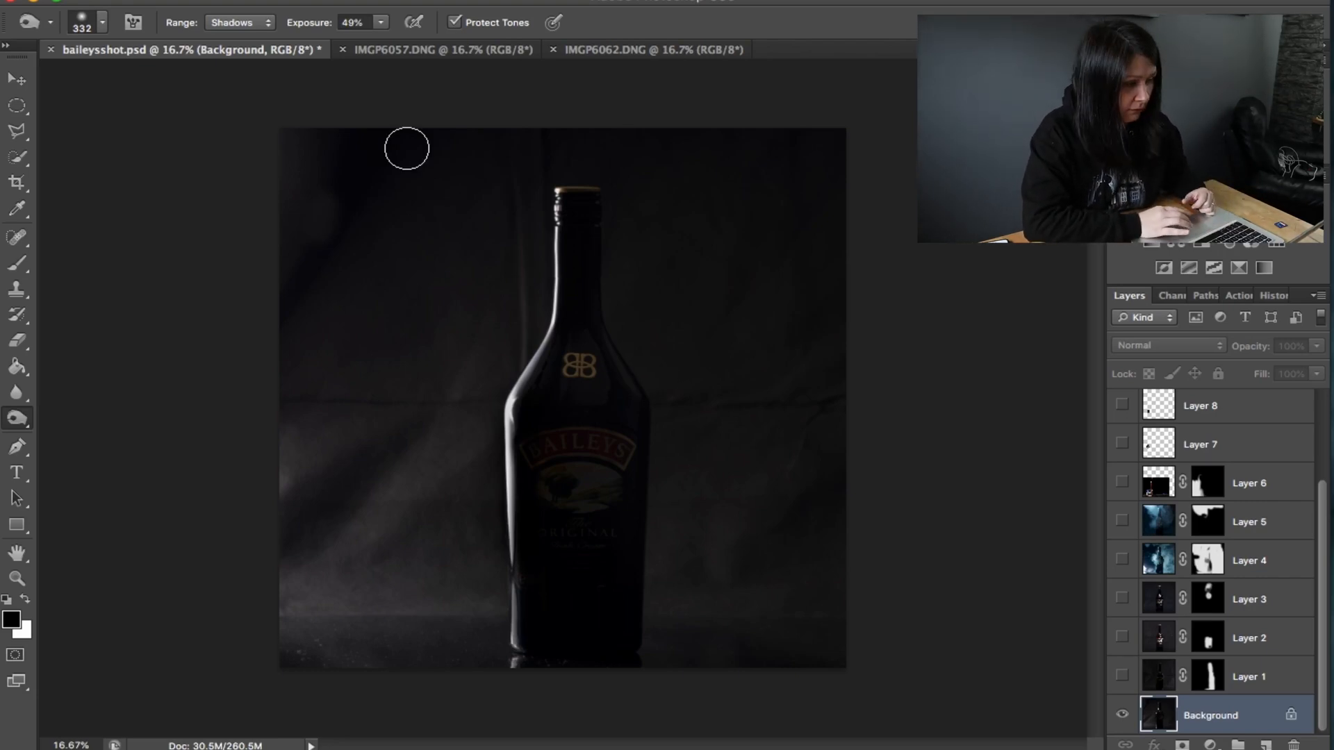
# Step: Switch to the Elliptical Marquee tool and turn on the visibility of Layer 1
pyautogui.click(23, 109)
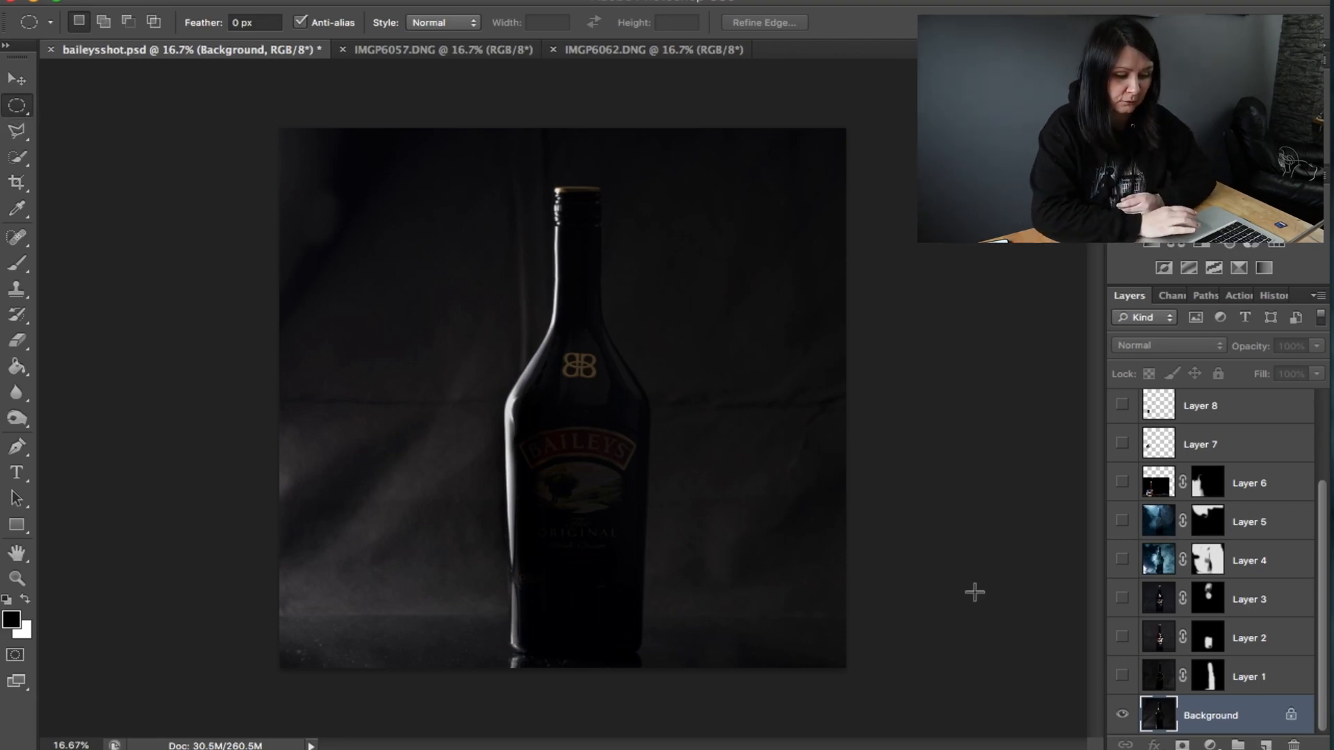
pyautogui.click(1122, 676)
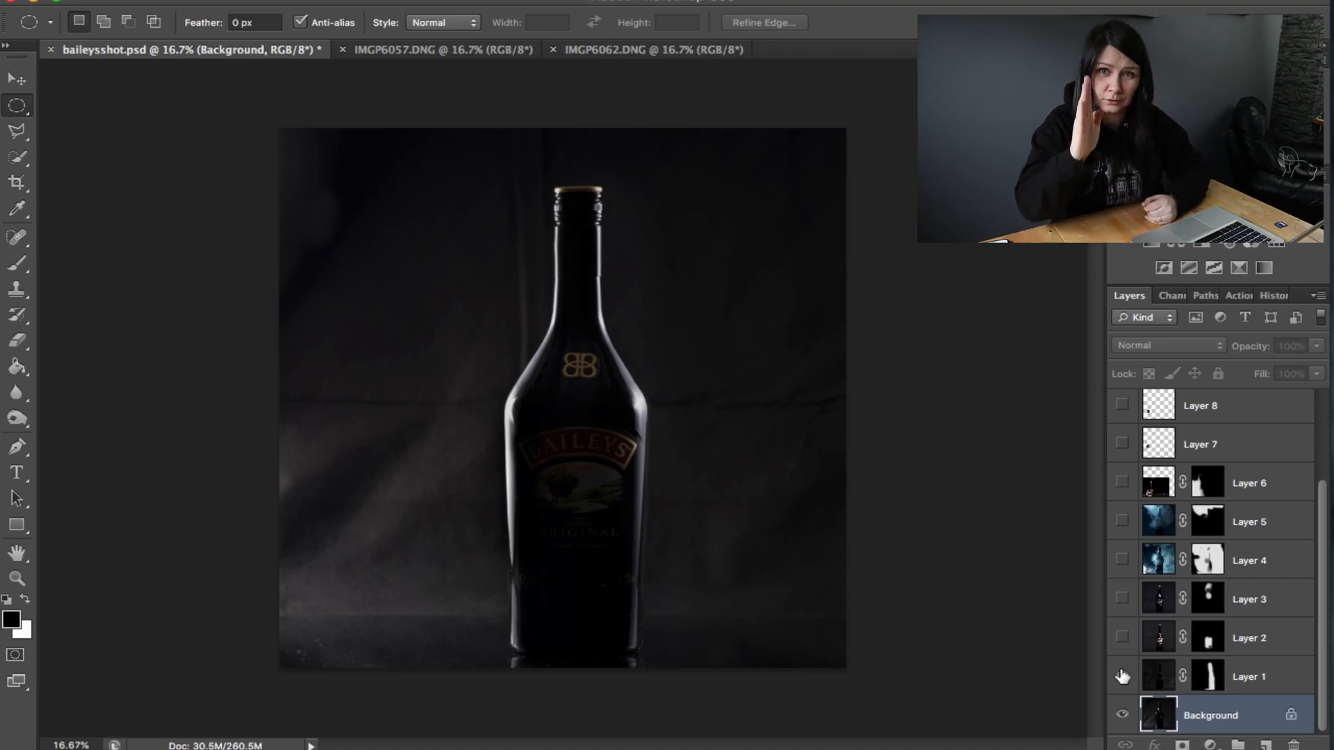
pyautogui.click(1122, 676)
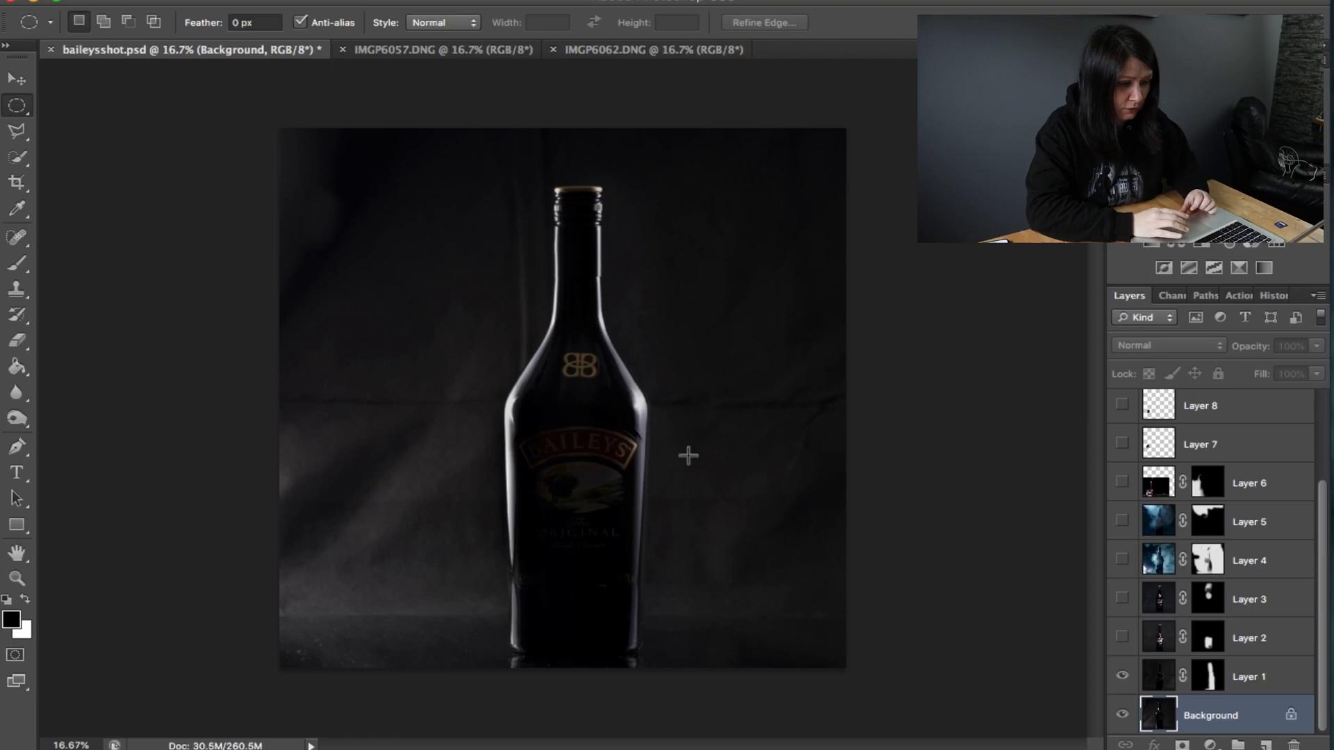
# Step: Run the Burn tool over the bottle's right shoulder on the Layer 1 mask and reselect the layer's image
pyautogui.click(20, 415)
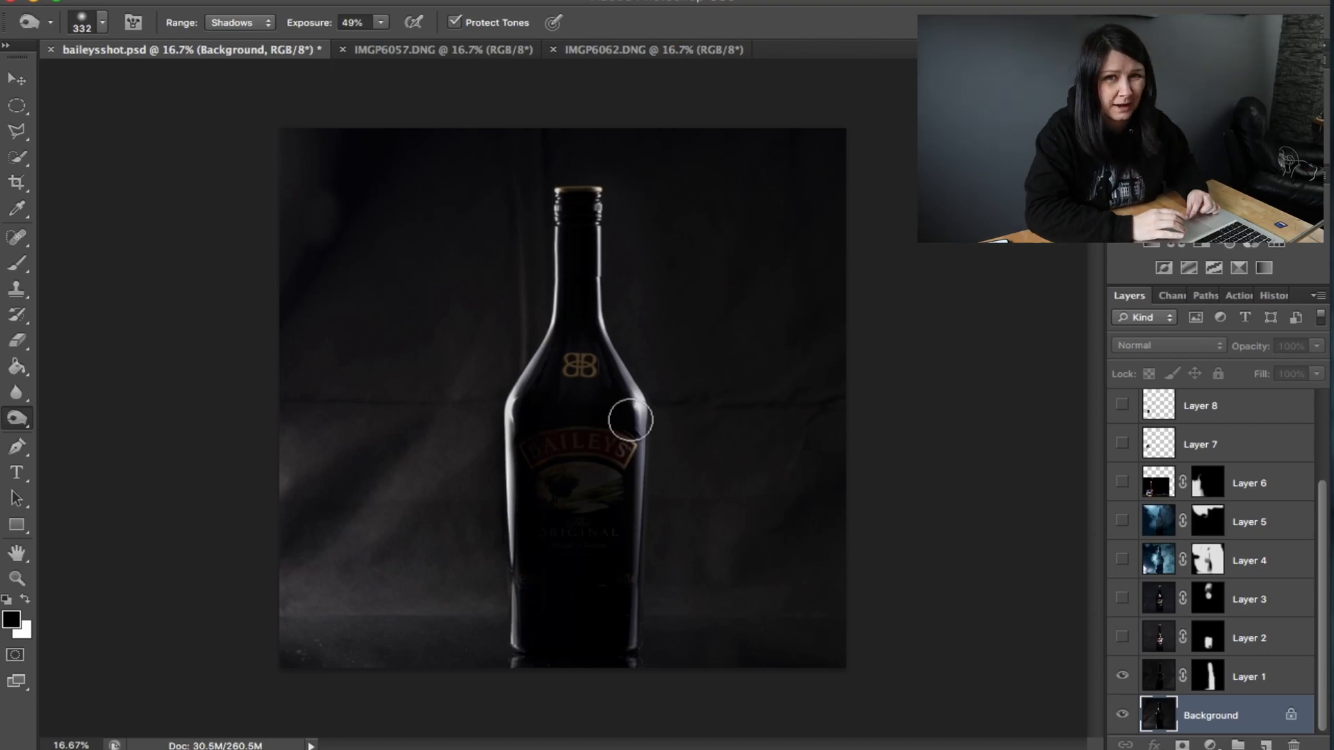
pyautogui.click(1208, 678)
pyautogui.press('x')
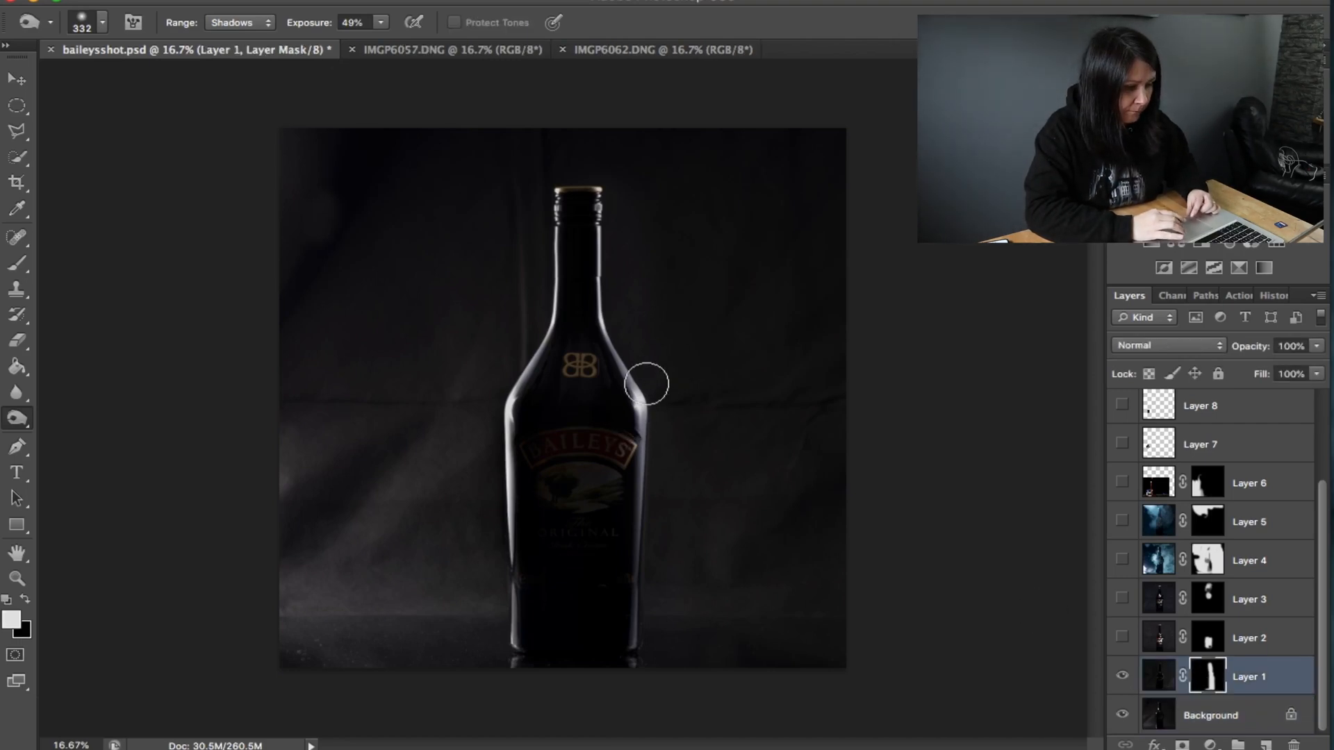
pyautogui.moveTo(646, 384)
pyautogui.mouseDown()
pyautogui.moveTo(634, 432)
pyautogui.moveTo(628, 404)
pyautogui.moveTo(631, 449)
pyautogui.mouseUp()
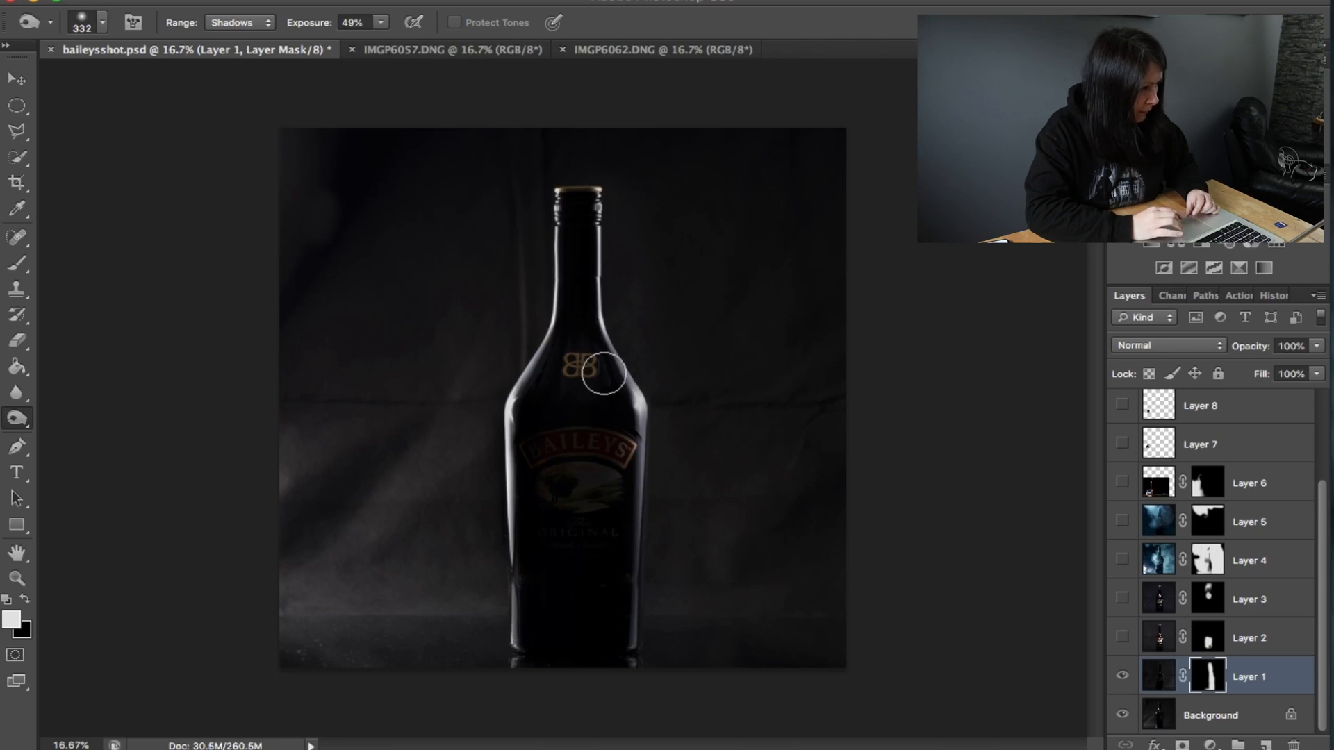
pyautogui.click(1158, 675)
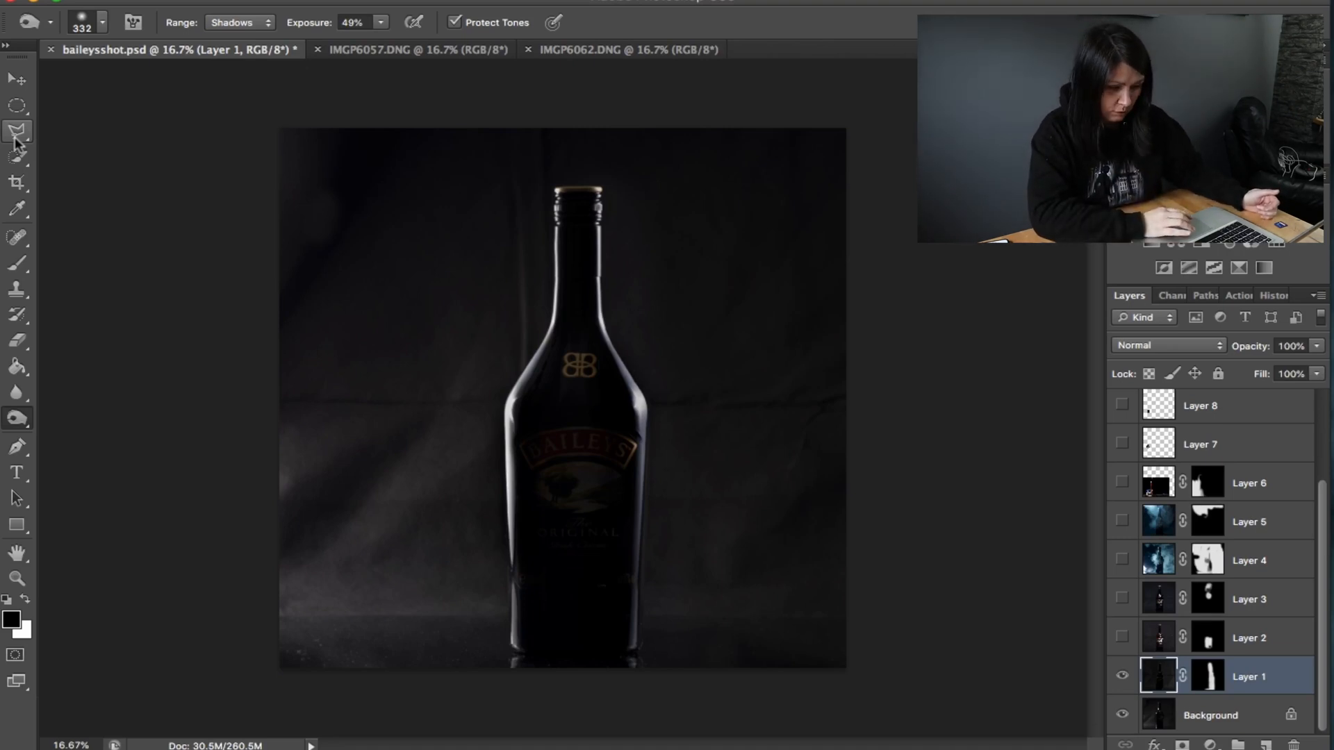
# Step: Turn on Layer 2 and toggle its visibility to compare the bottle label with and without it
pyautogui.click(1123, 638)
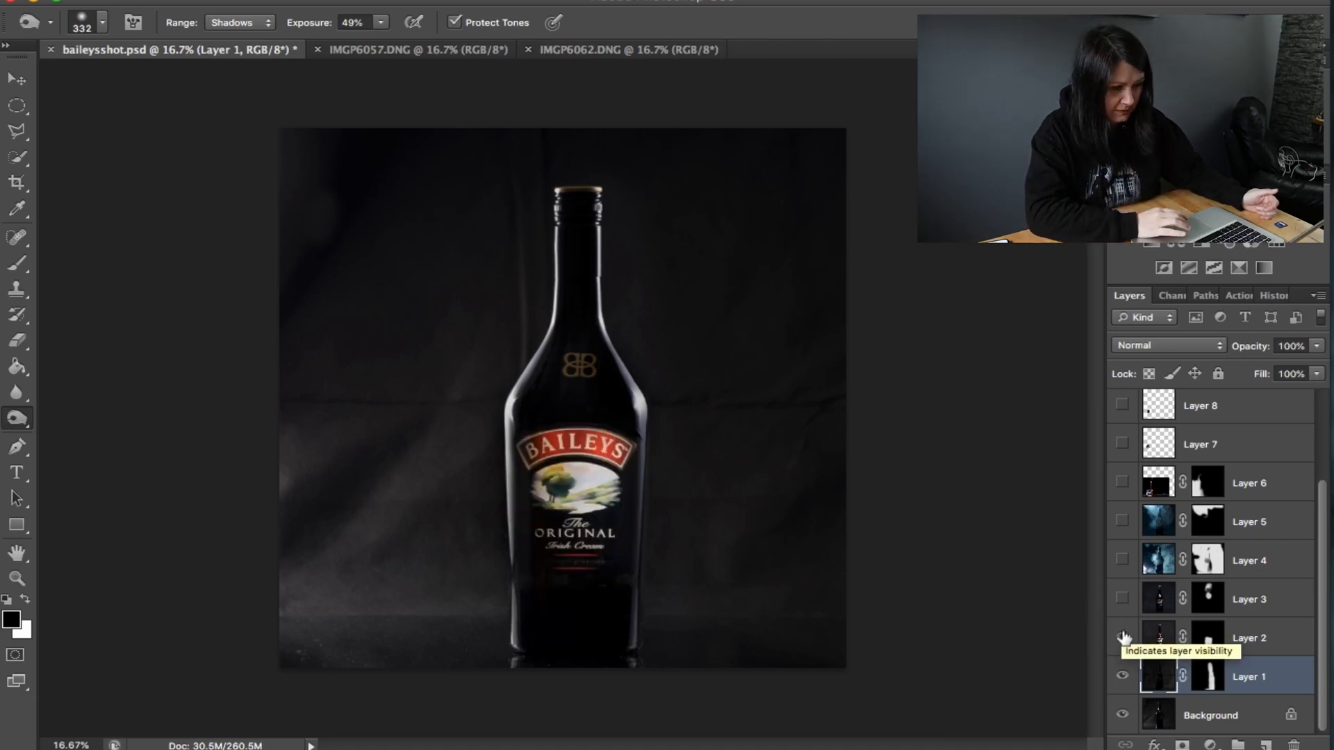
pyautogui.click(1123, 638)
pyautogui.click(1123, 638)
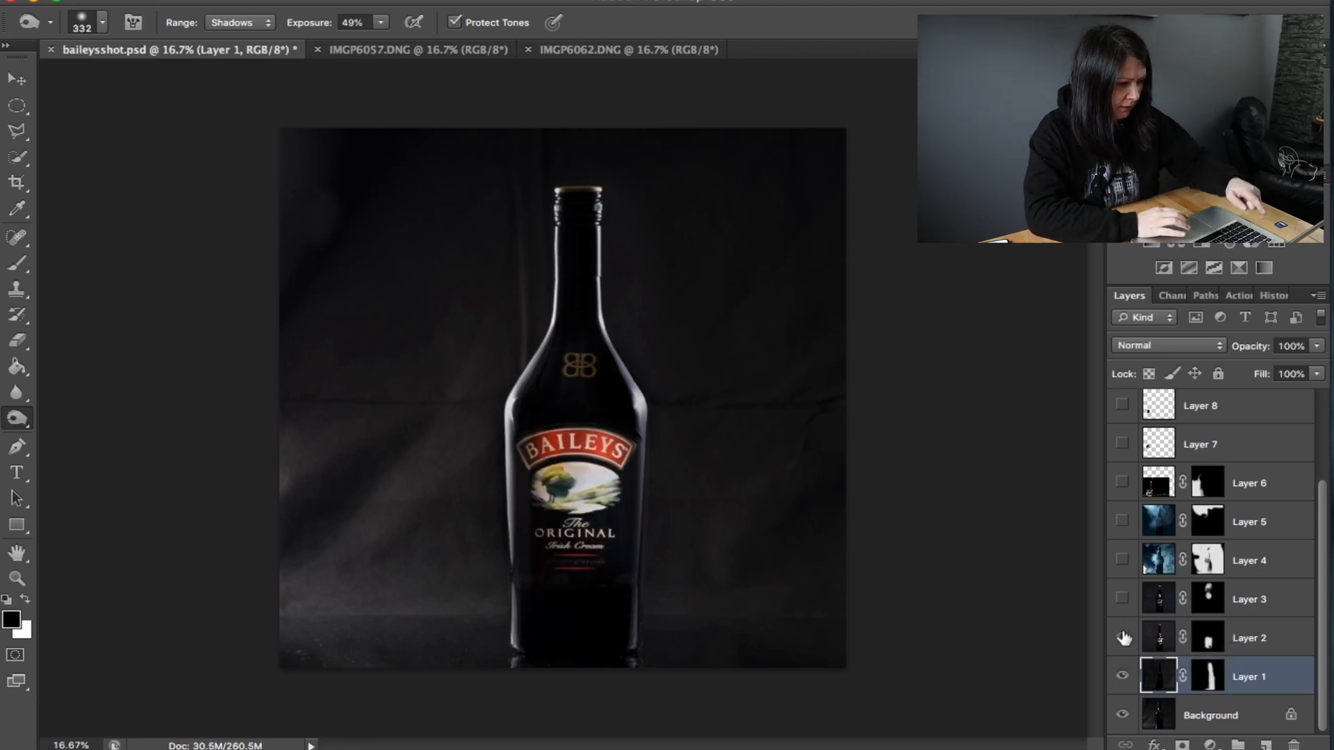
pyautogui.click(1123, 638)
pyautogui.click(1123, 638)
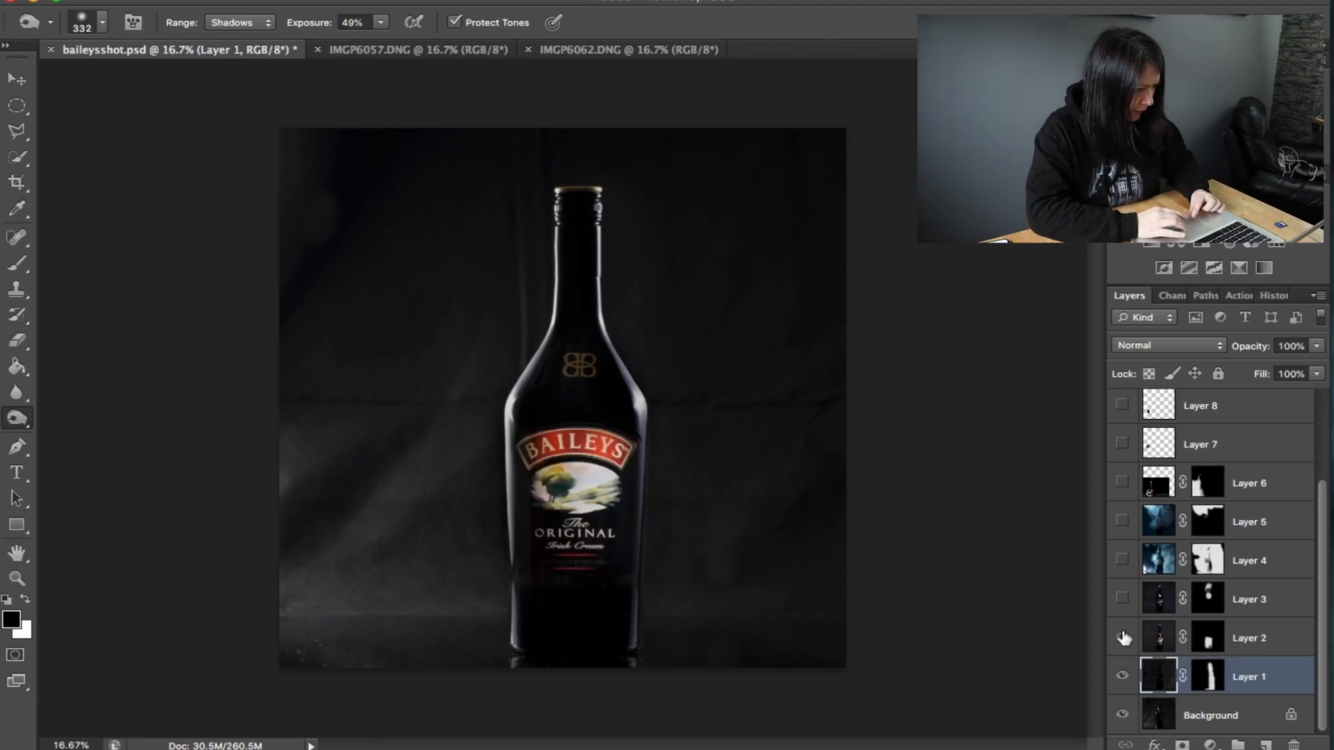
# Step: Choose the Brush tool for a close-up of the Baileys label and set its size to 54 px
pyautogui.click(17, 578)
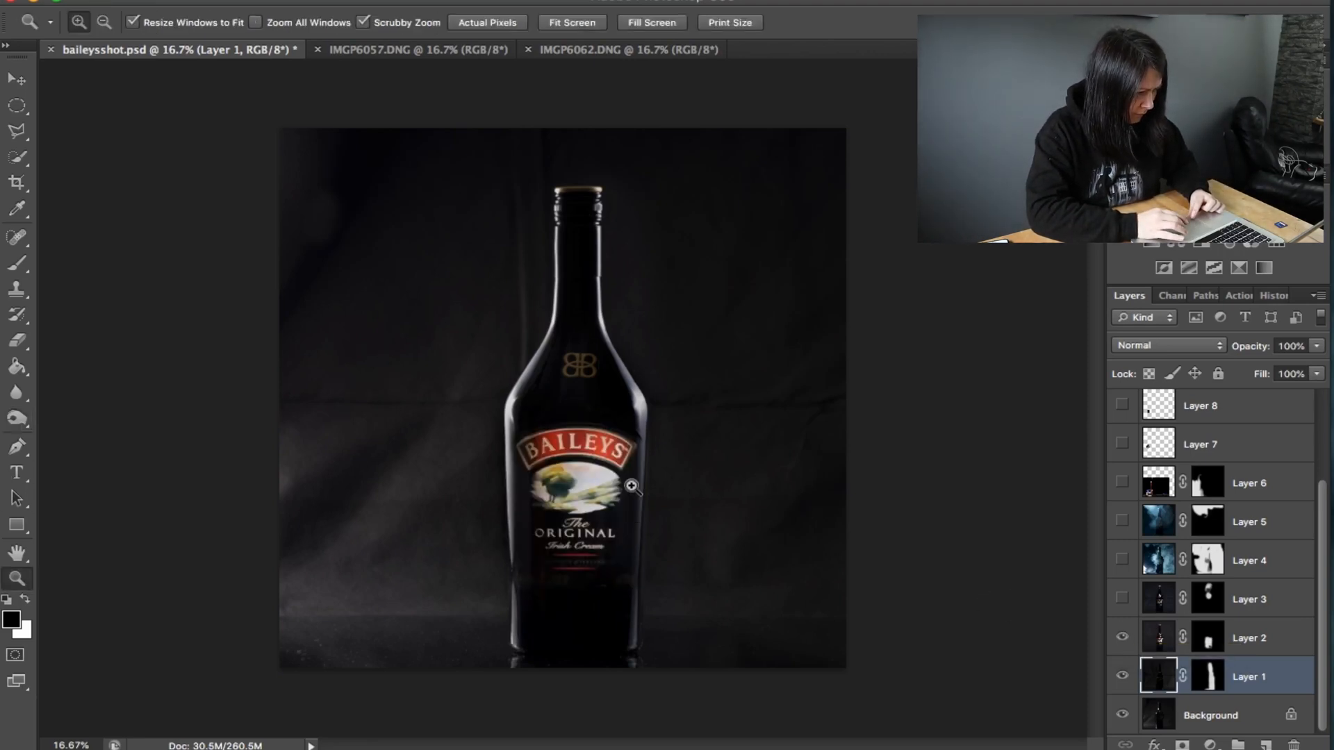
pyautogui.moveTo(638, 449); pyautogui.dragTo(634, 441)
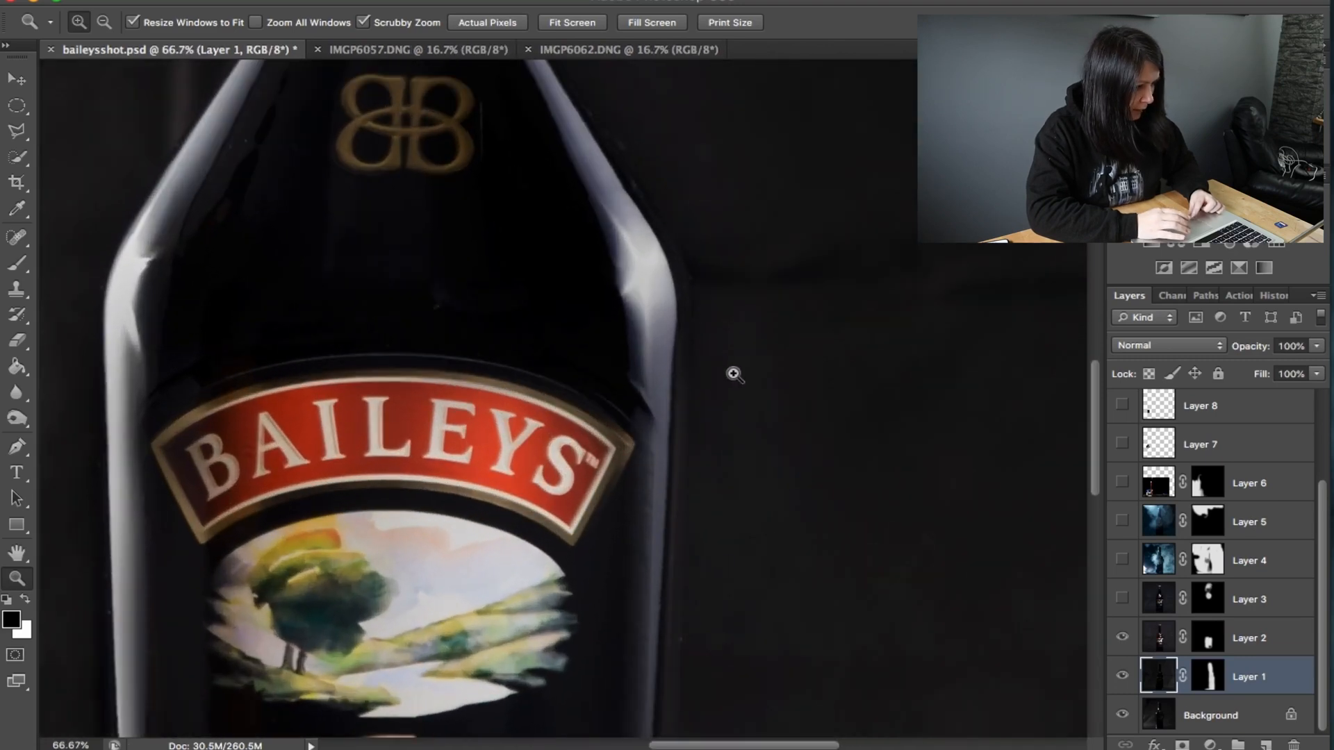
pyautogui.click(19, 267)
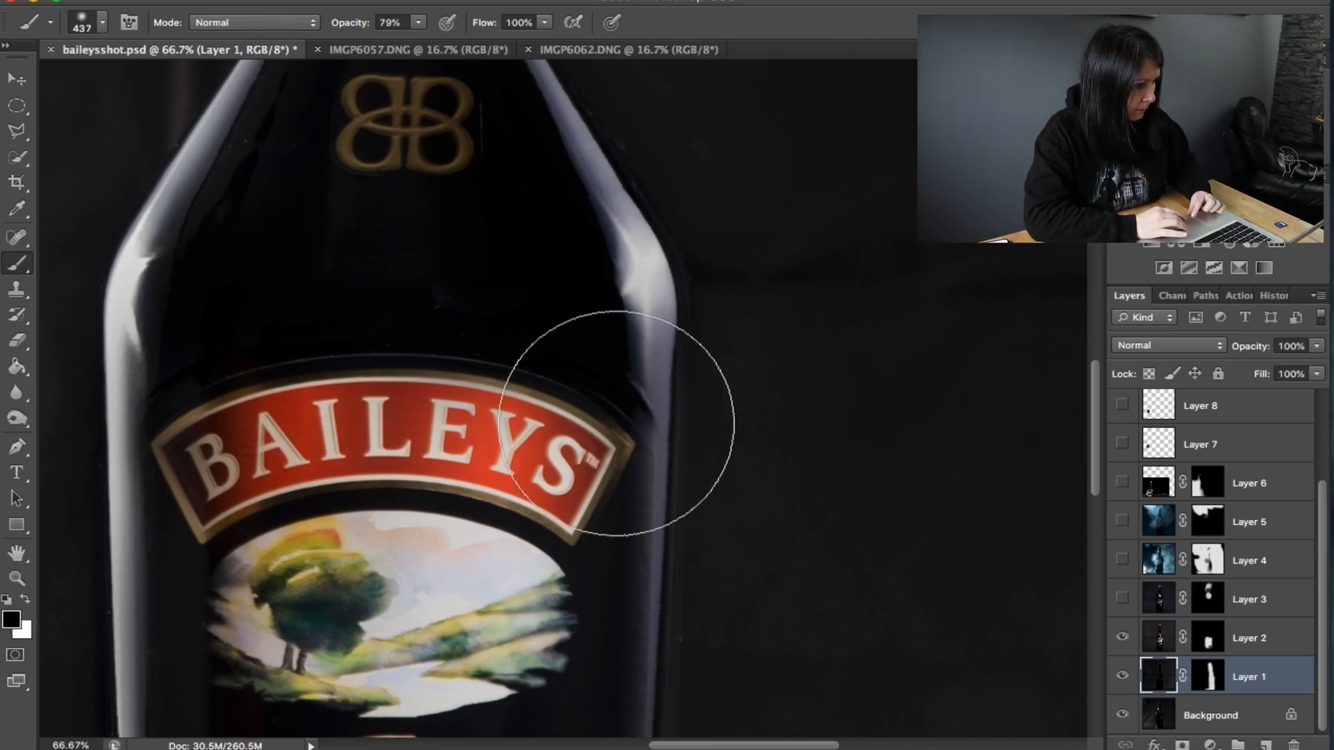
pyautogui.click(103, 23)
pyautogui.moveTo(194, 83); pyautogui.dragTo(82, 83)
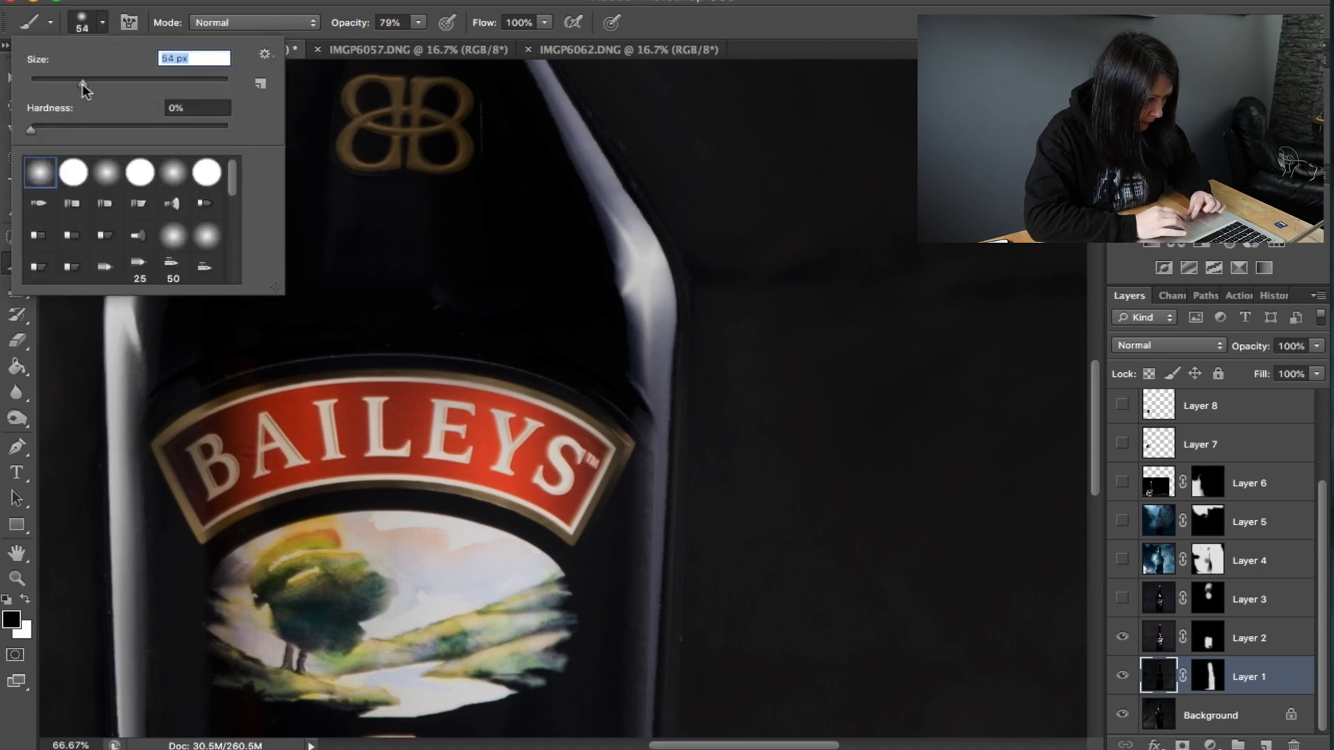
pyautogui.click(640, 389)
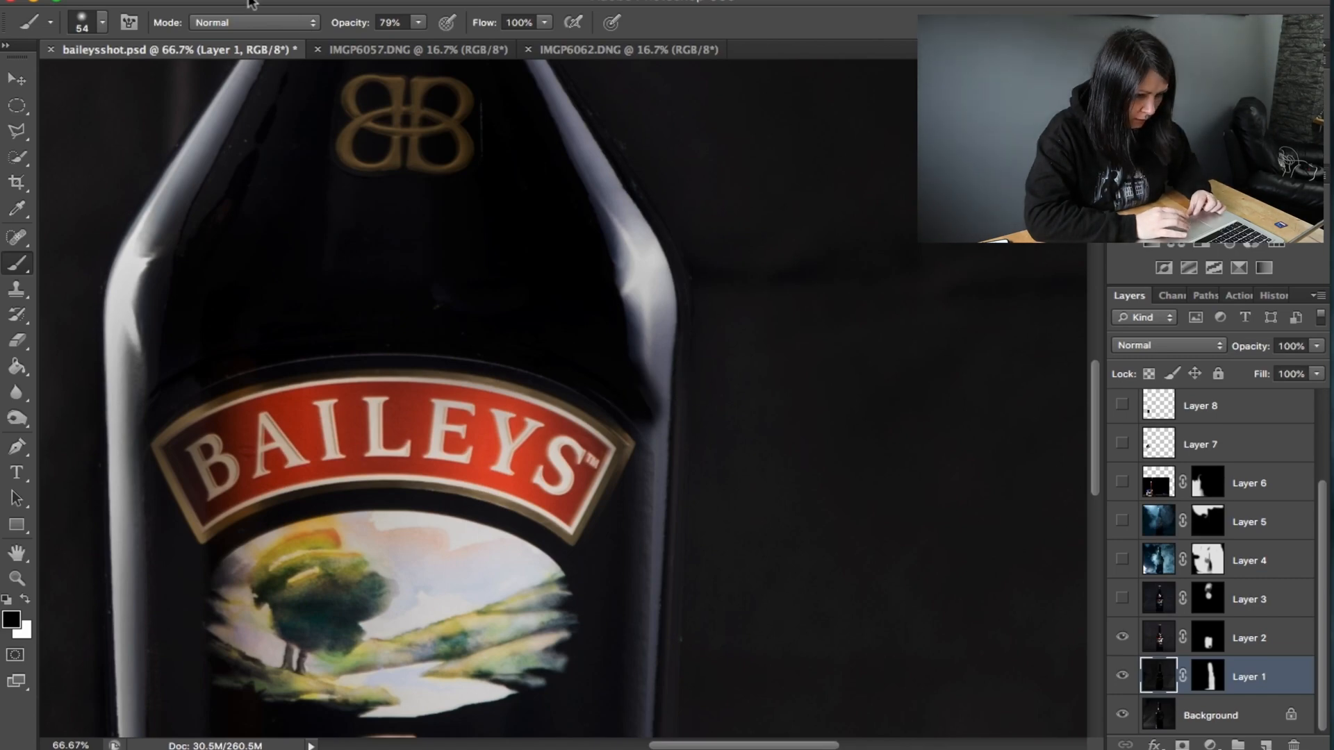
pyautogui.click(219, 1)
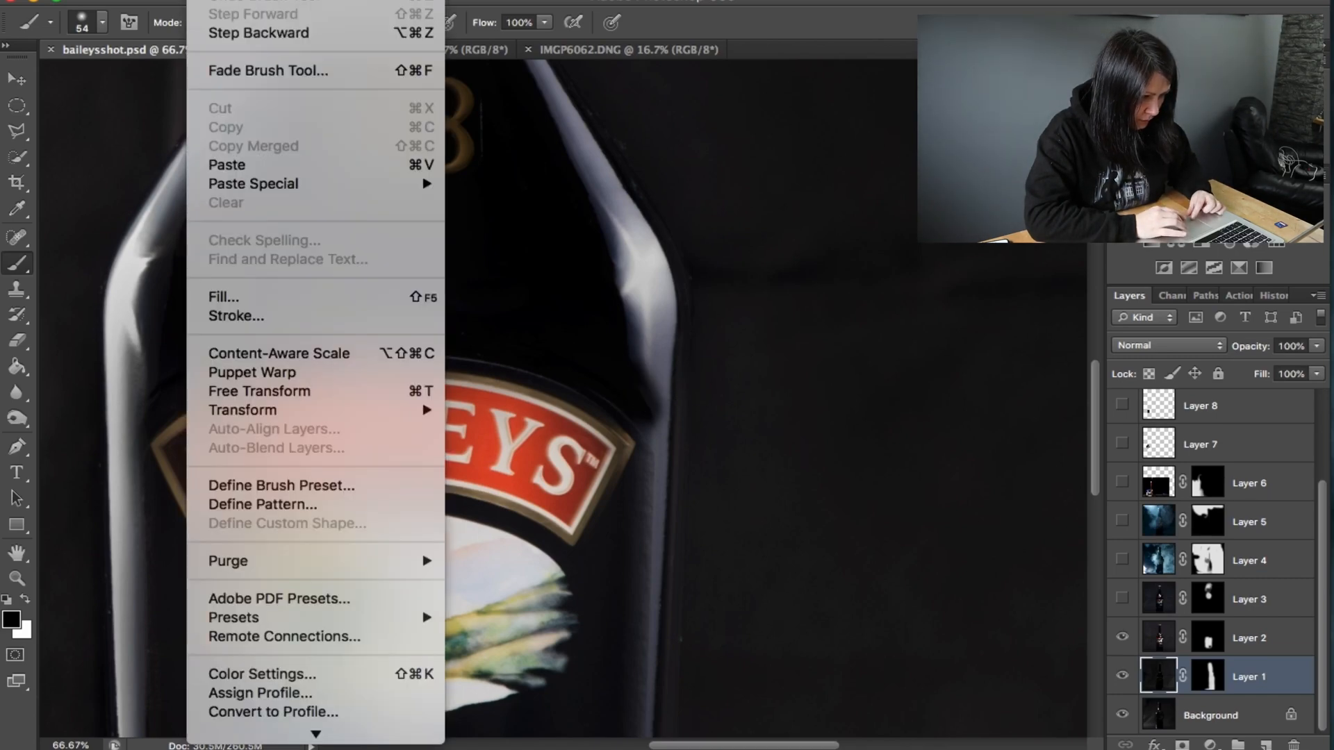
pyautogui.click(220, 1)
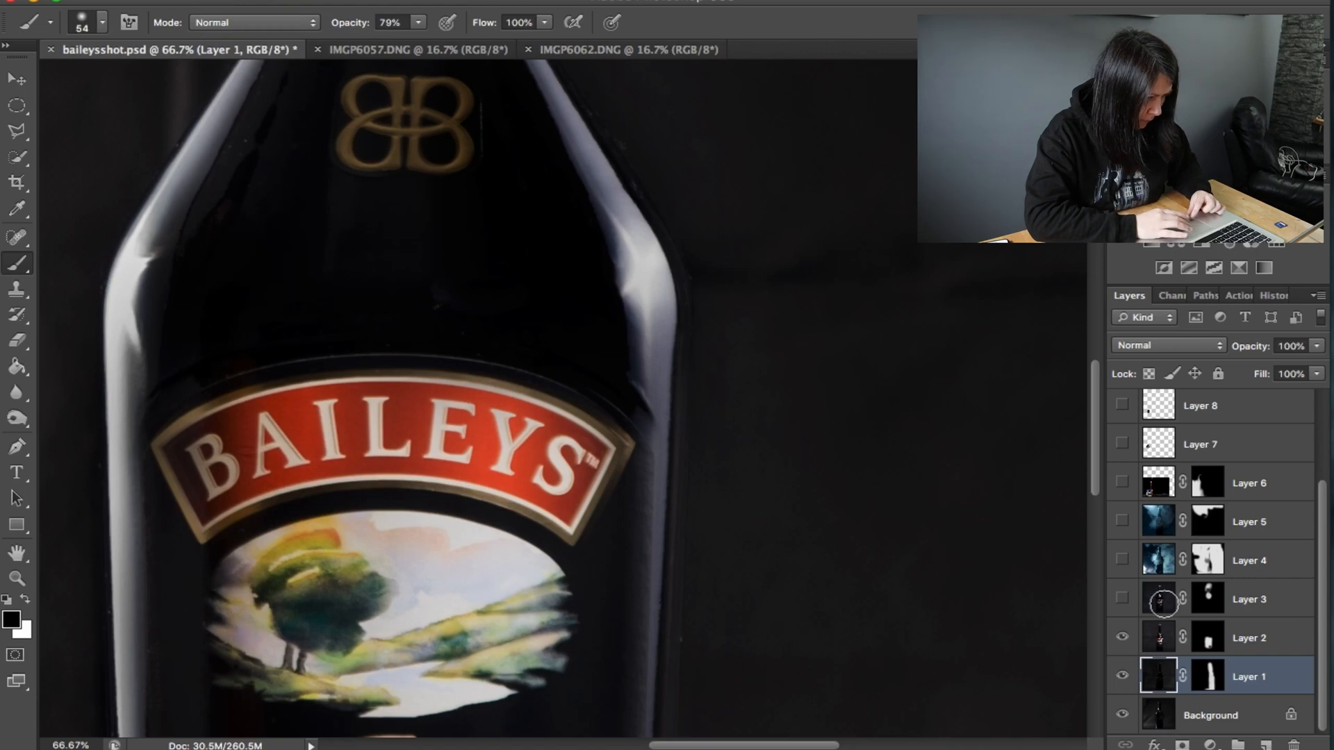
# Step: Select the Layer 2 mask with black as the foreground colour and fit the whole image in the window
pyautogui.click(1207, 640)
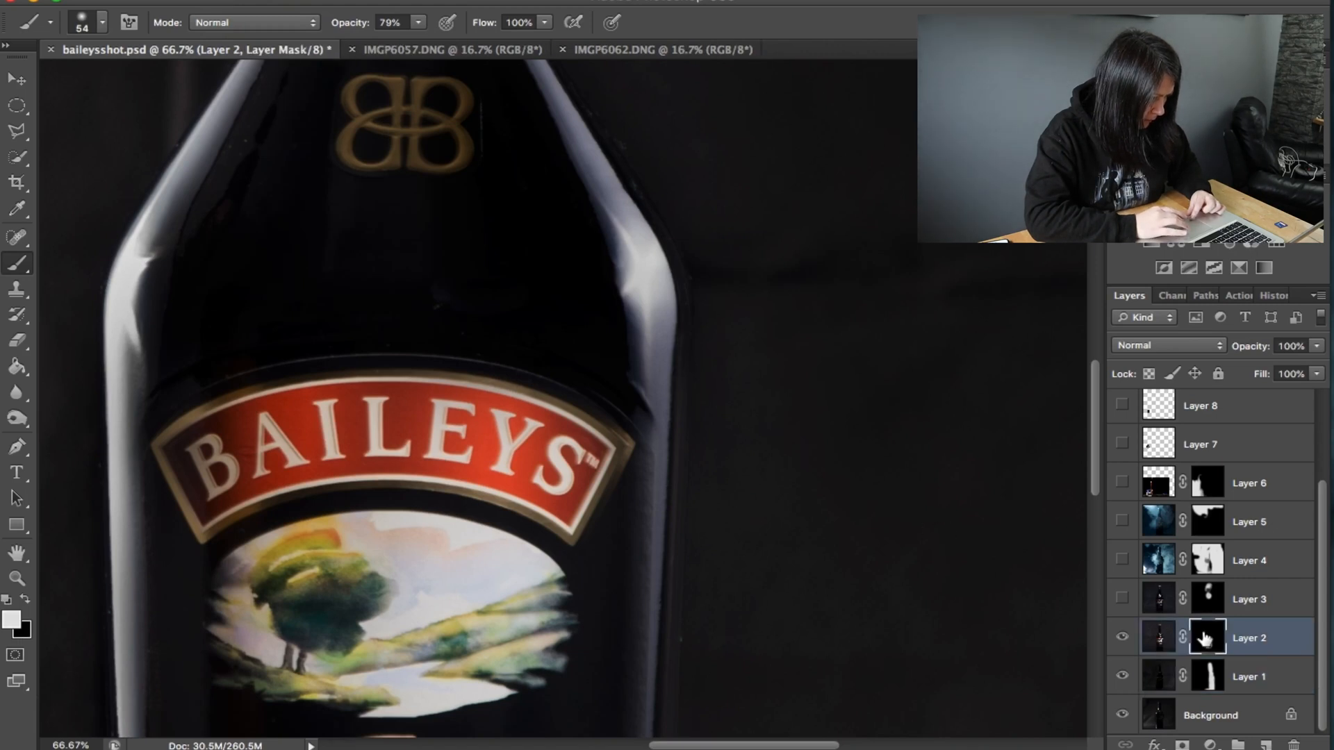
pyautogui.press('x')
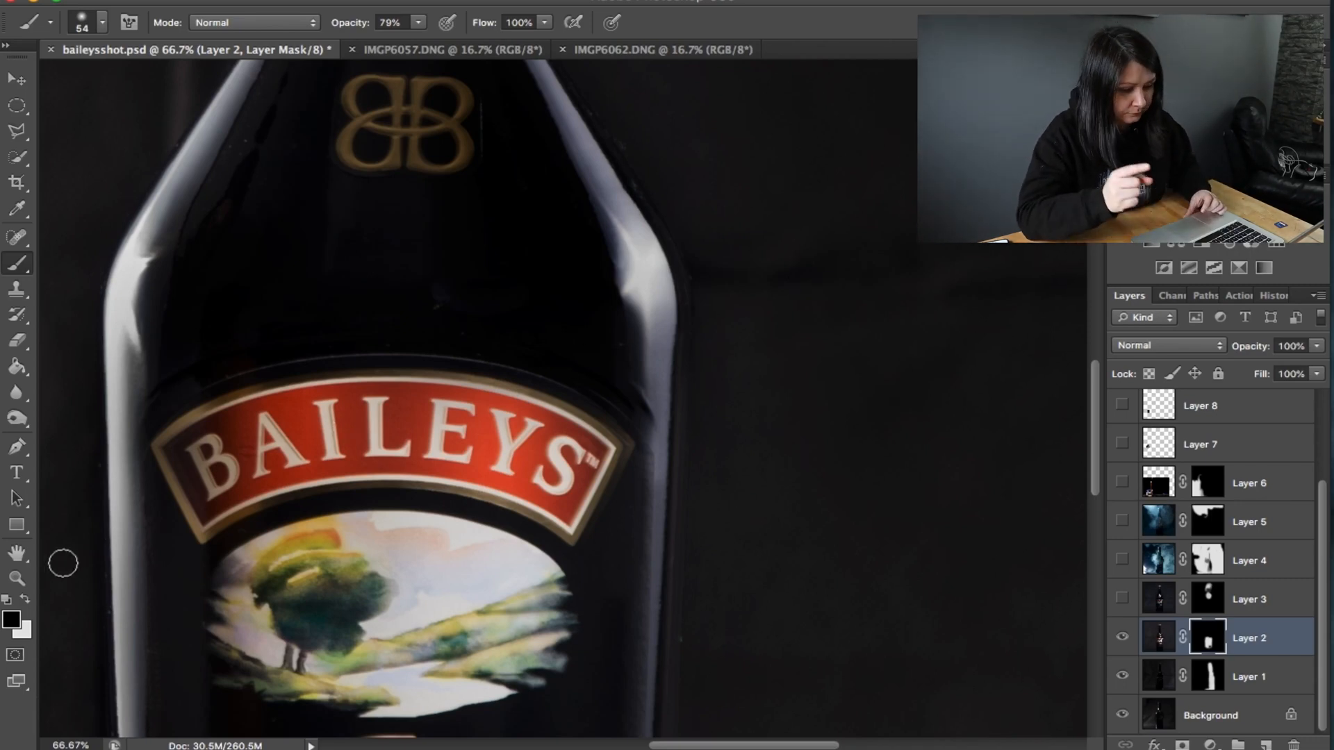
pyautogui.press('z')
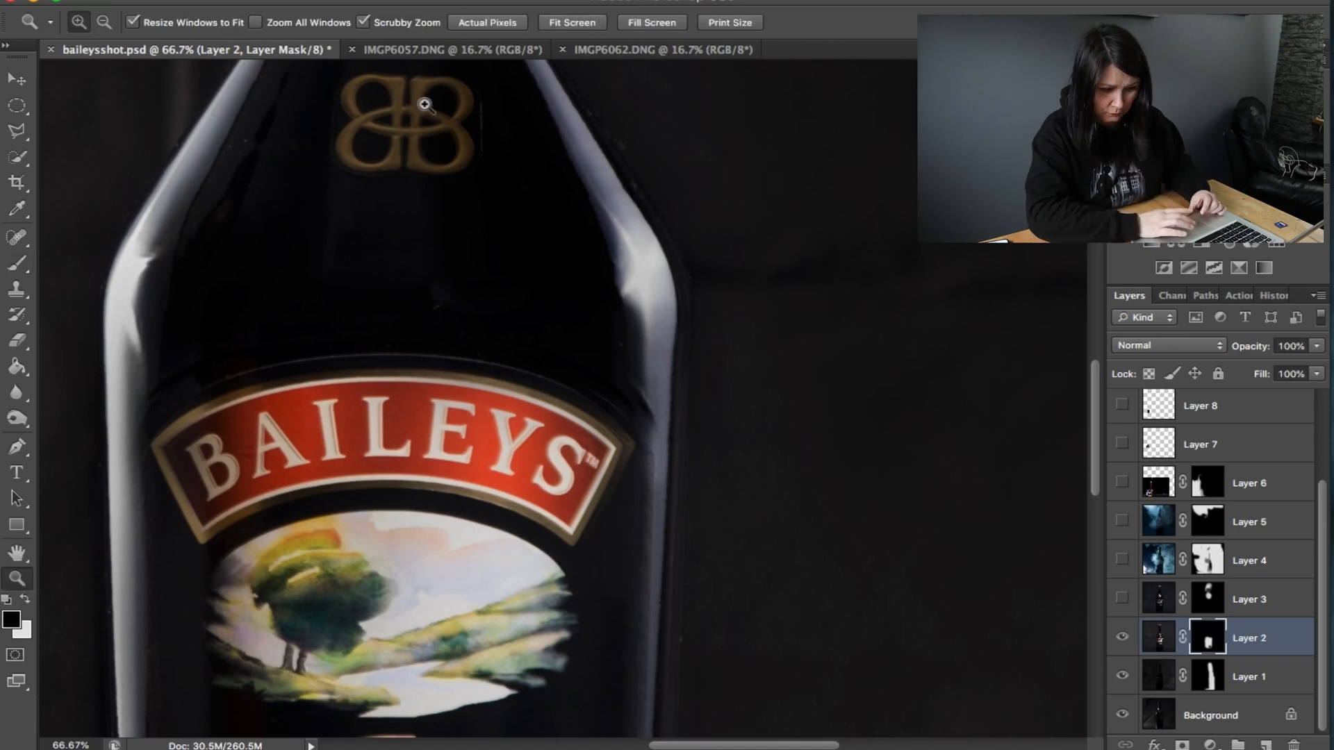
pyautogui.click(568, 24)
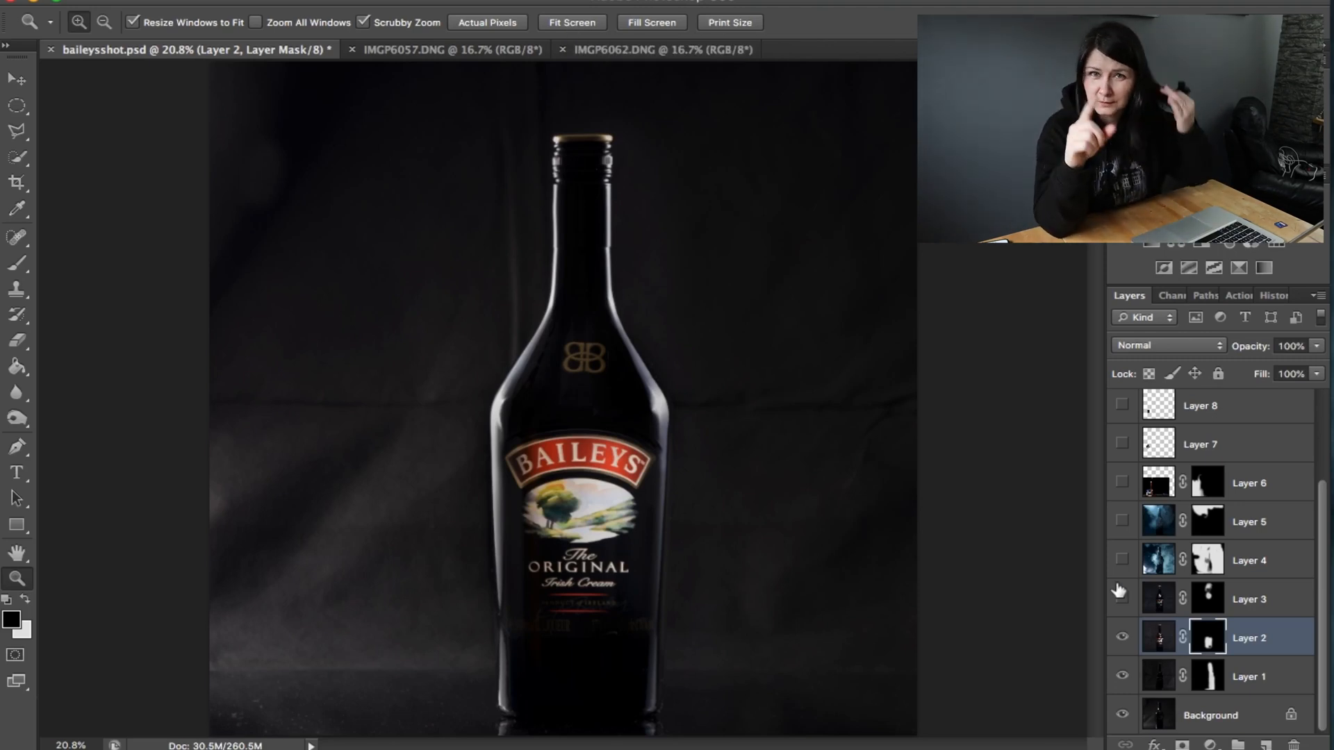
# Step: Turn on Layer 3 and Layer 4, toggling Layer 4 to compare the image with and without the smoke
pyautogui.click(1123, 599)
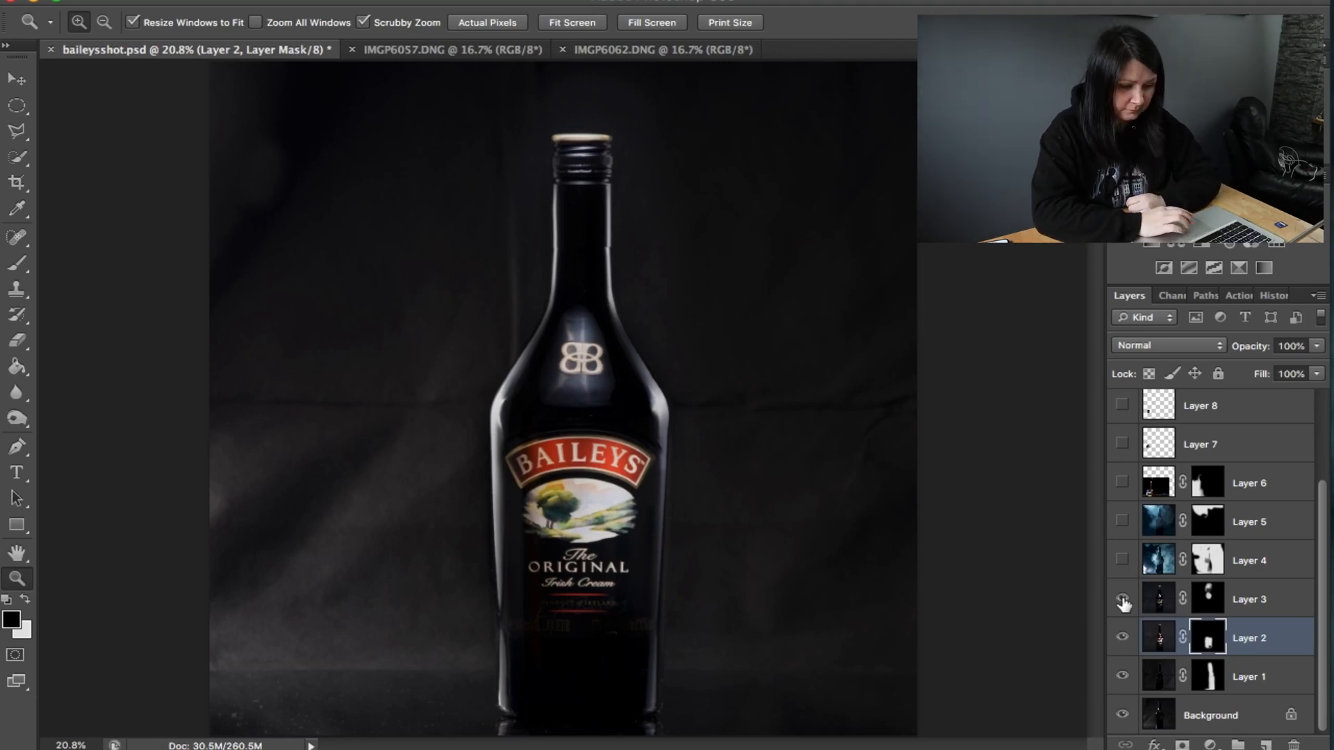
pyautogui.click(1122, 560)
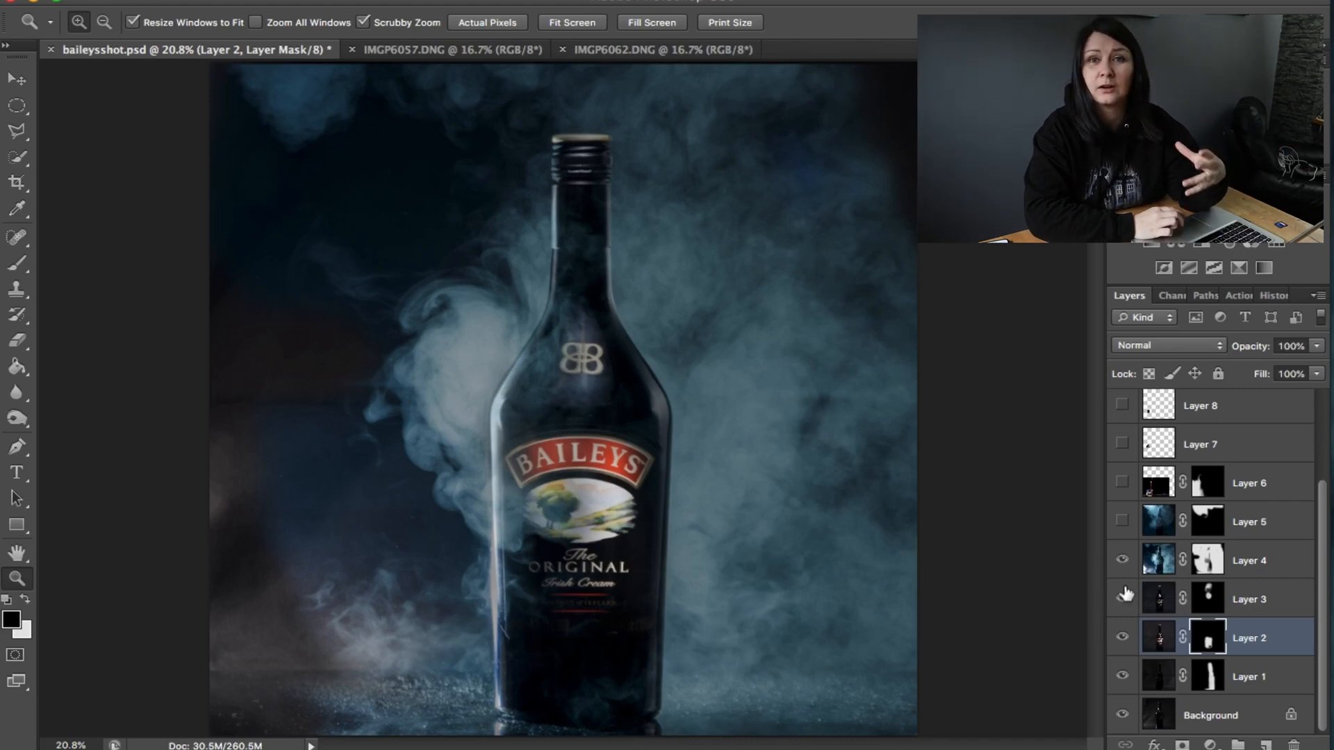
pyautogui.click(1122, 560)
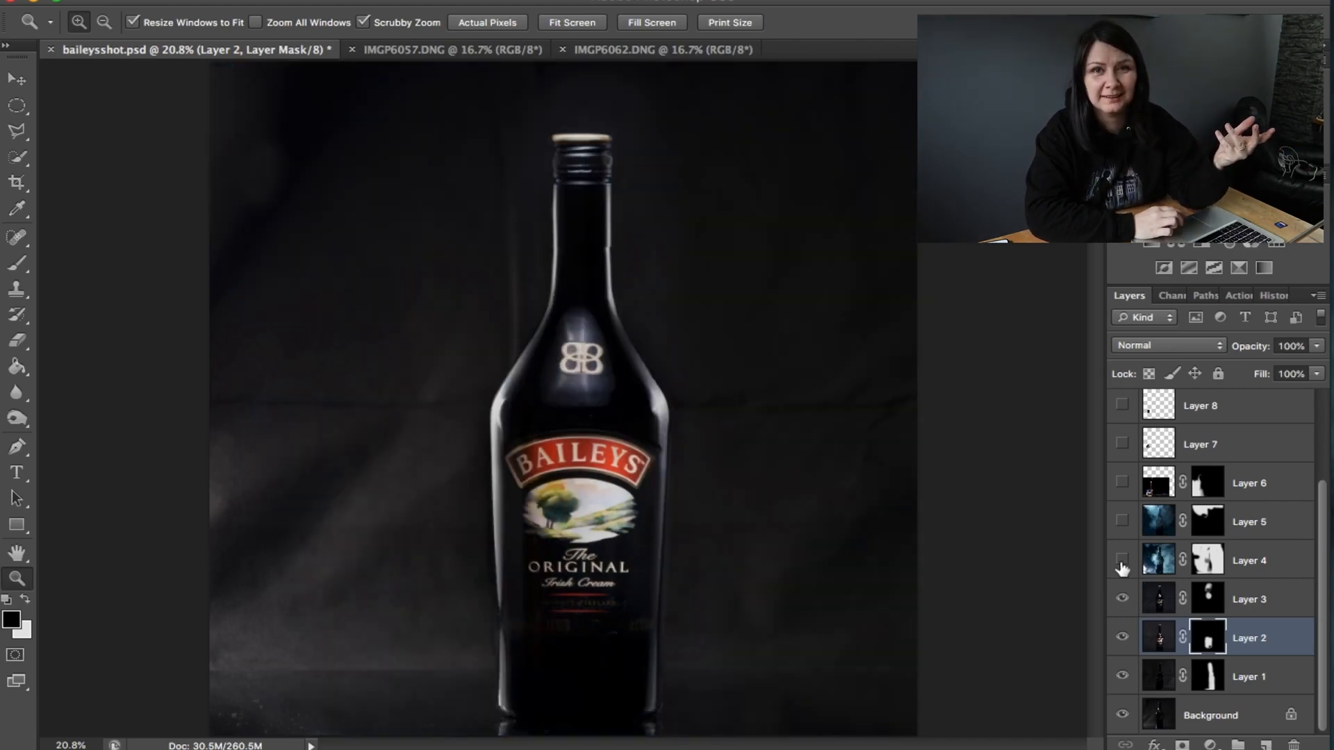
pyautogui.click(1123, 561)
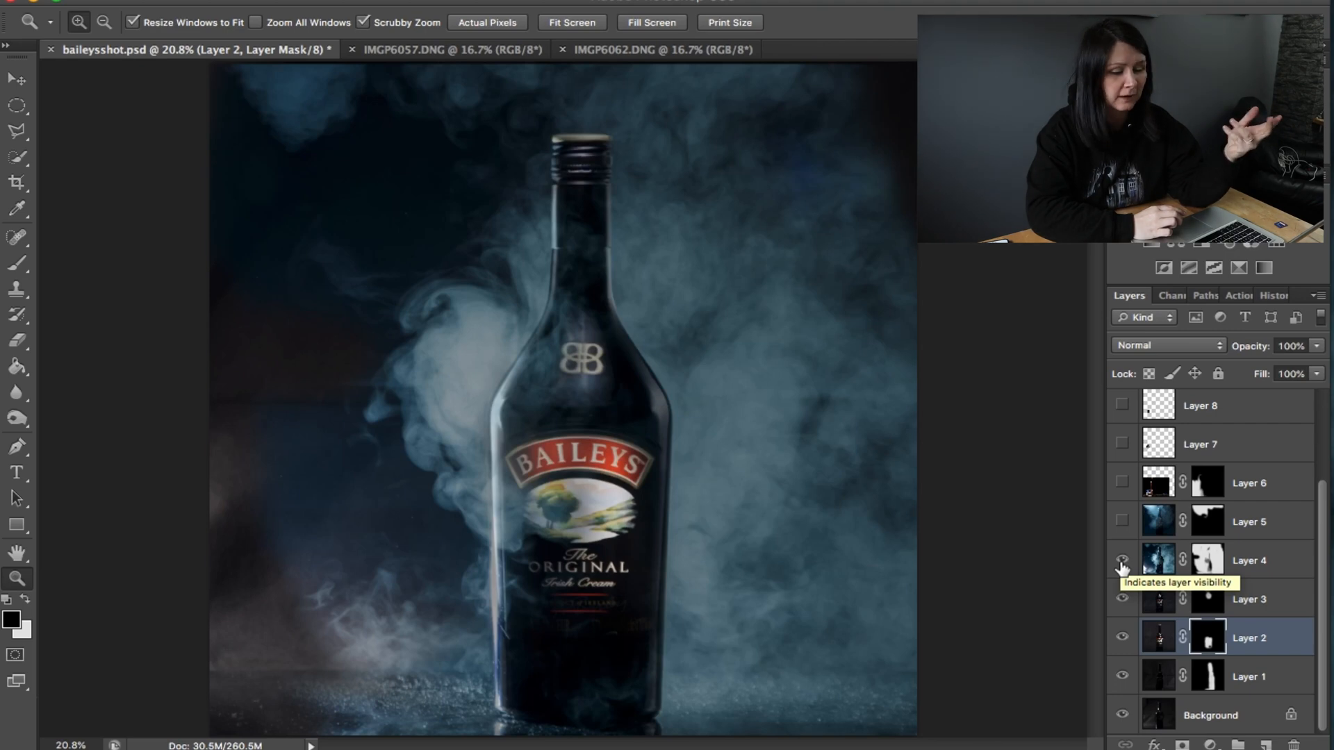
pyautogui.click(1122, 561)
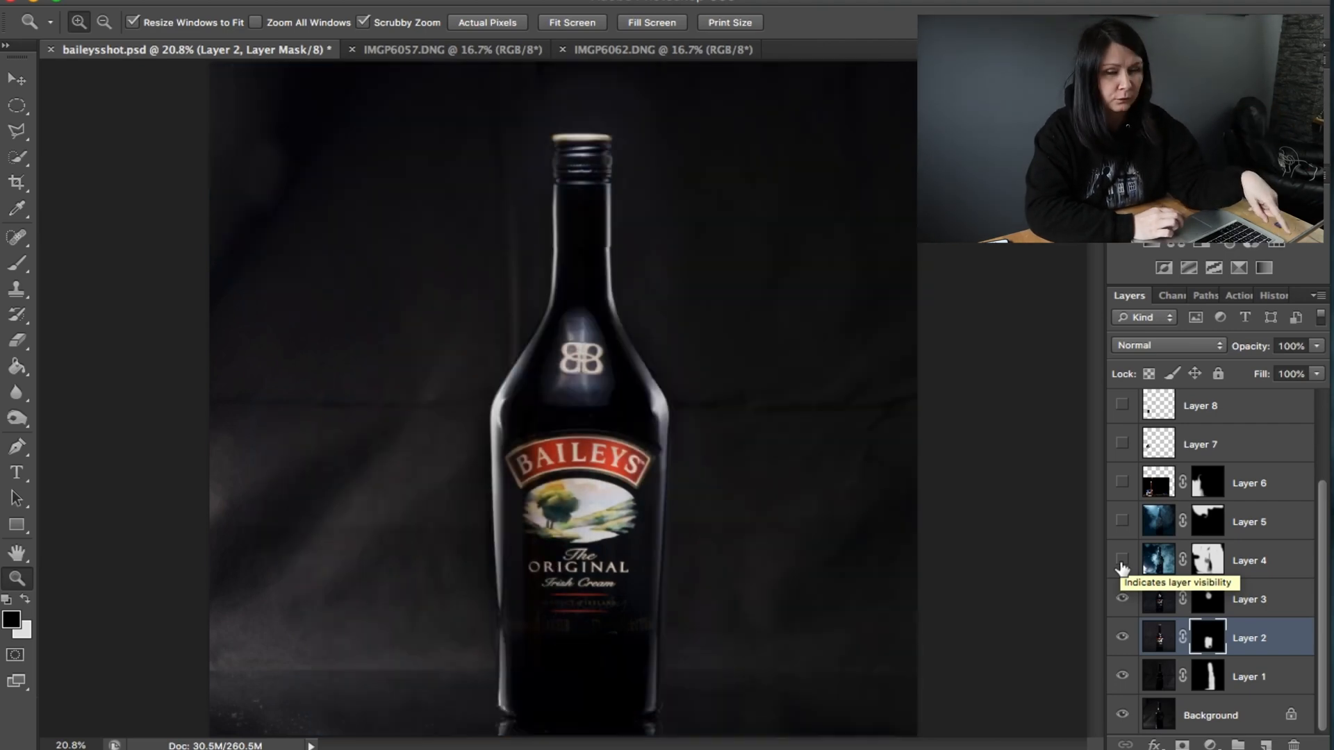
pyautogui.click(1122, 561)
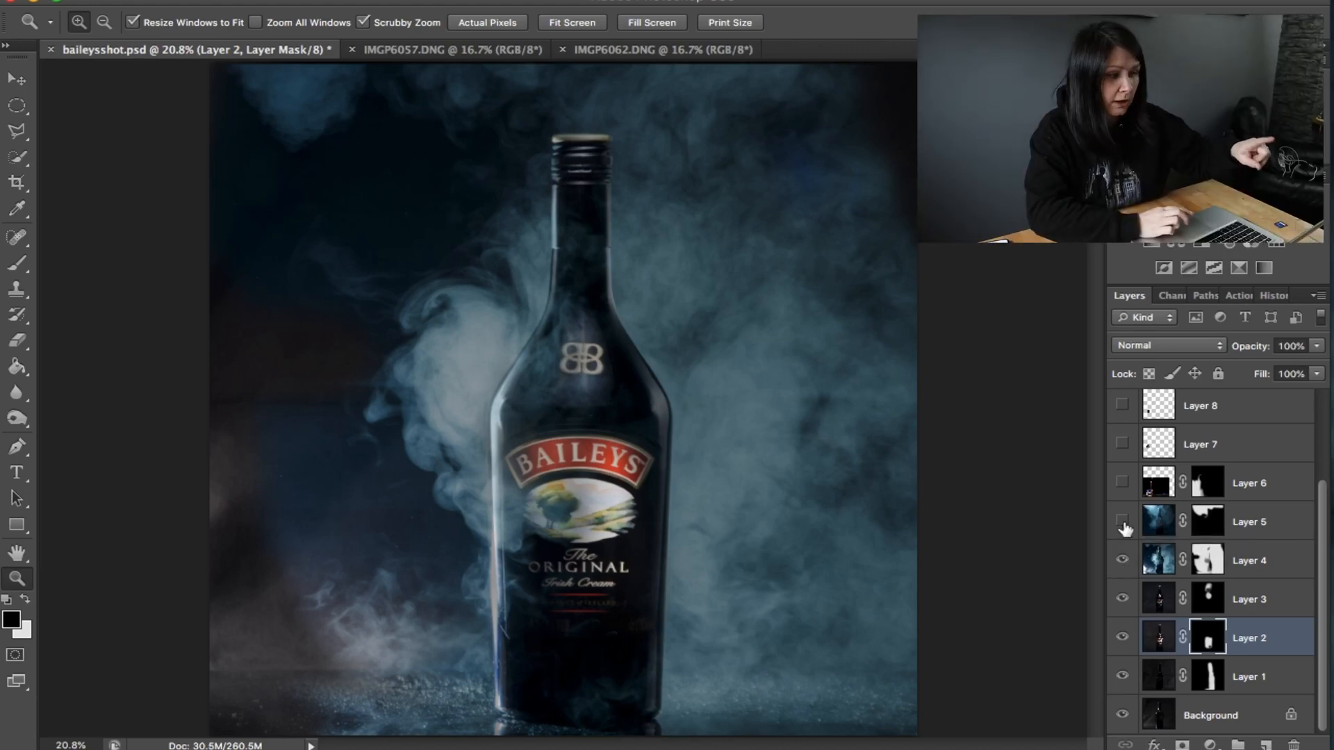
# Step: Turn on Layers 5, 6 and 7 to add the upper smoke, the glass with its pour and the ice cube
pyautogui.click(1122, 521)
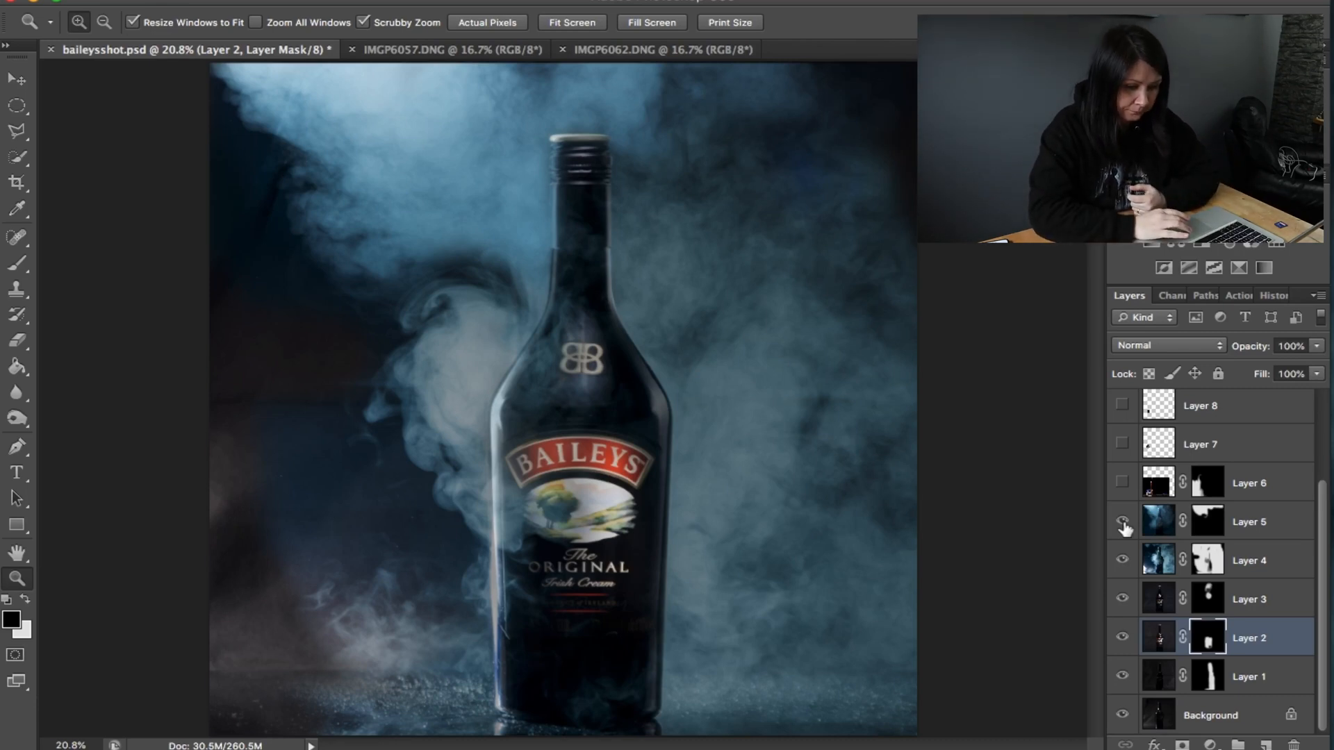
pyautogui.click(1122, 482)
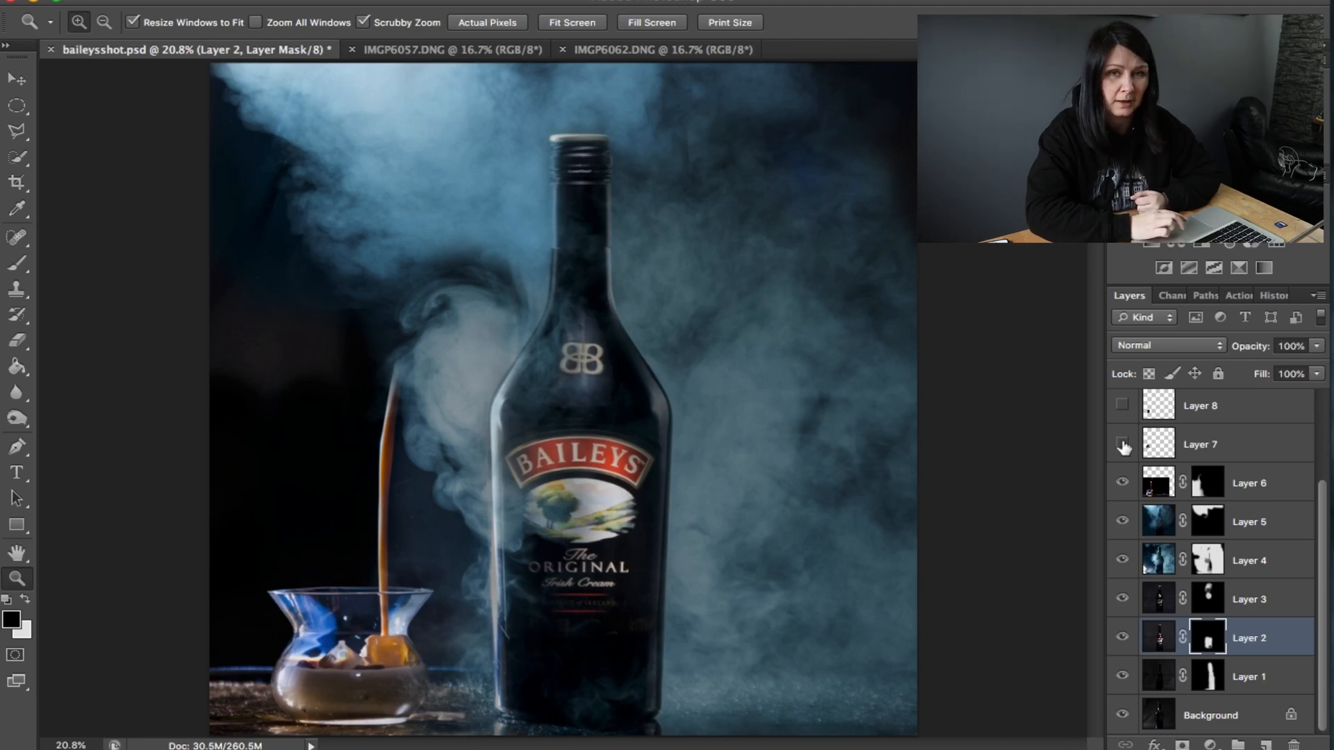
pyautogui.click(1124, 443)
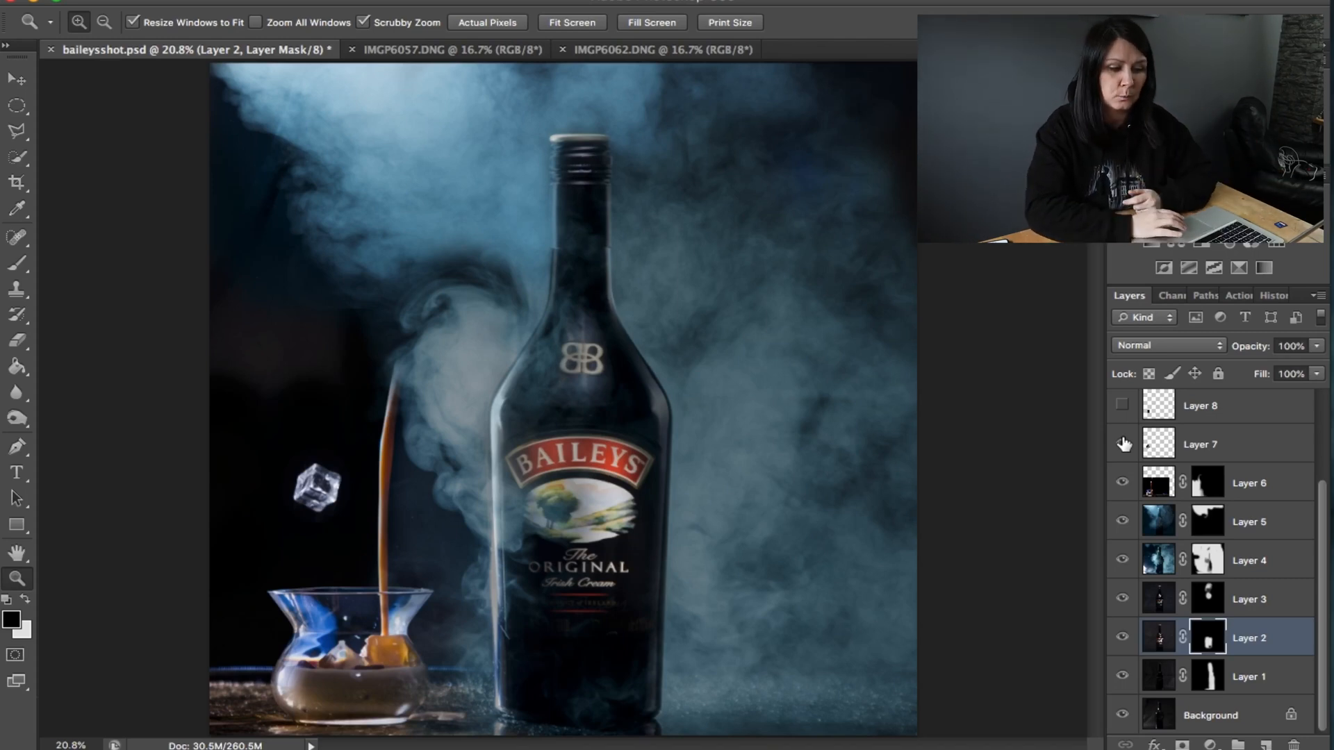
# Step: Review the layer blend modes, including Lighten, without changing the mode, and switch to the Move tool
pyautogui.click(1176, 347)
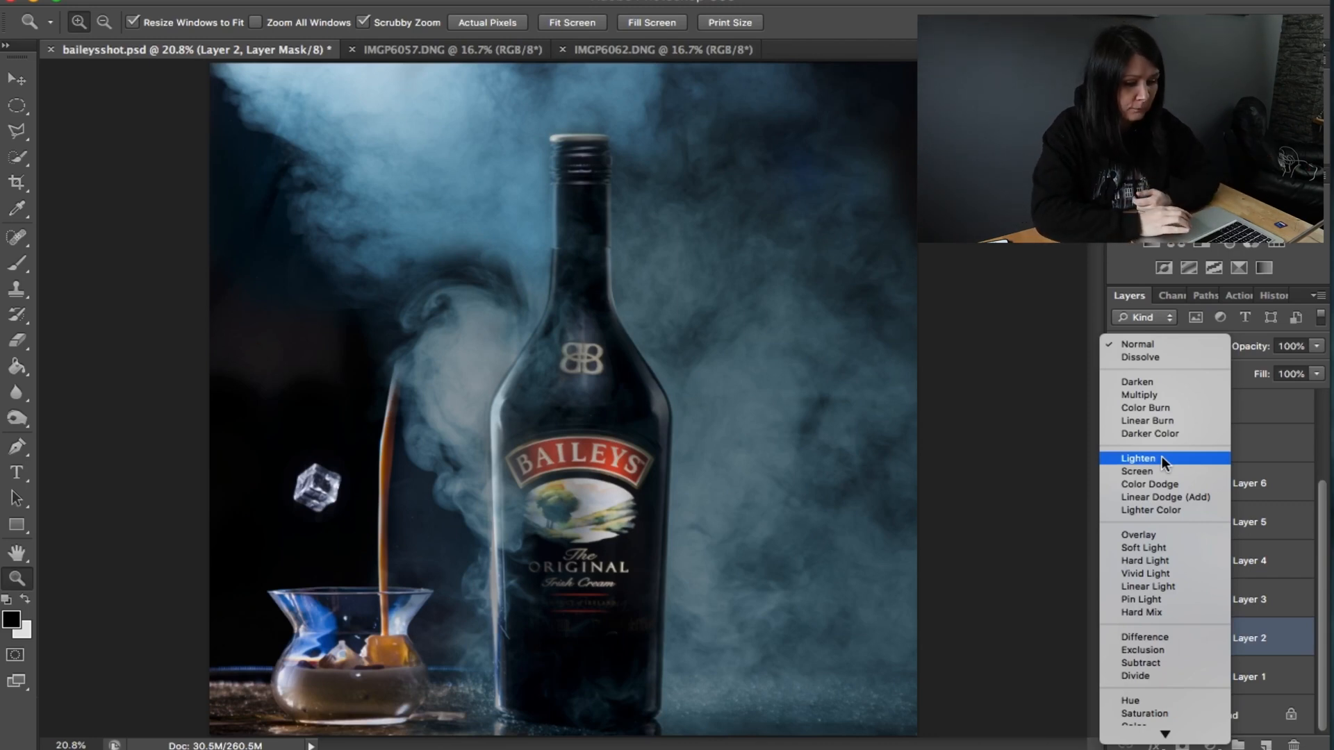
pyautogui.click(1252, 442)
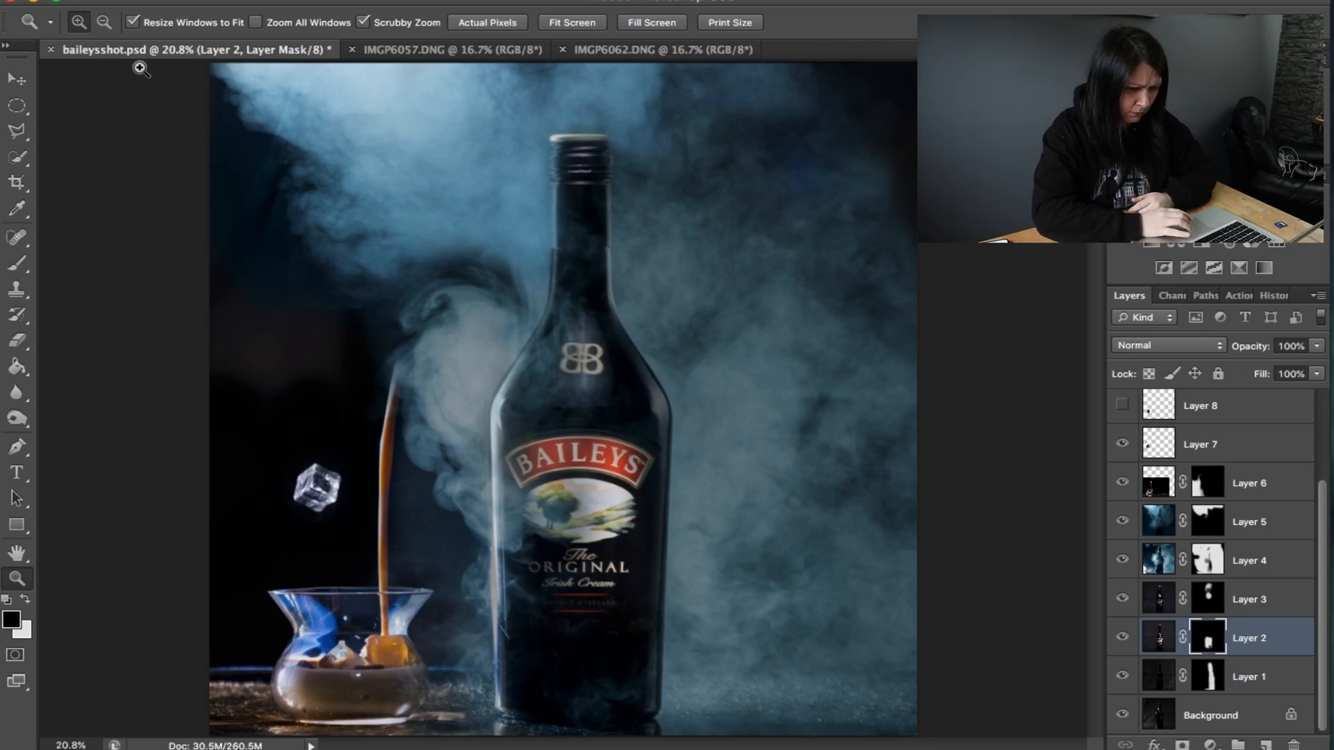
pyautogui.click(17, 79)
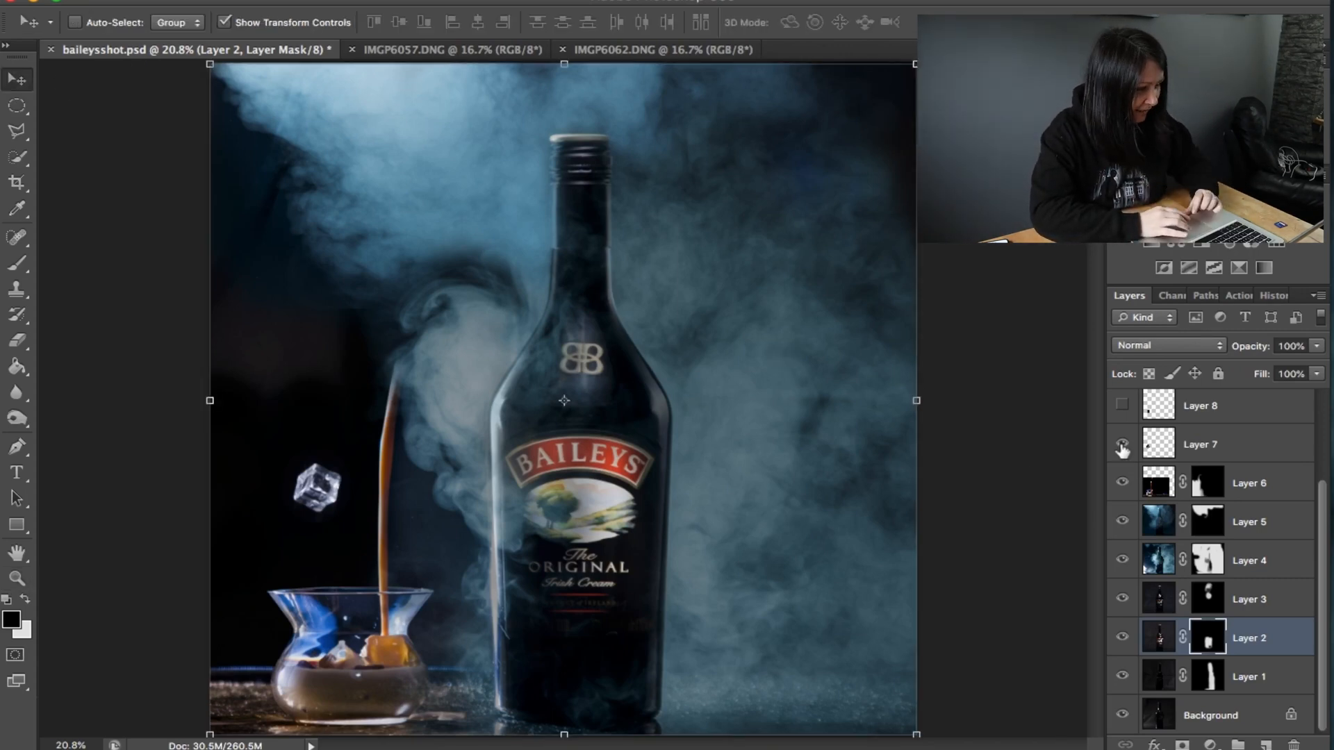
# Step: Try moving the Layer 7 ice cube slightly toward the lower left, undo the move and switch to the Elliptical Marquee tool
pyautogui.click(1160, 449)
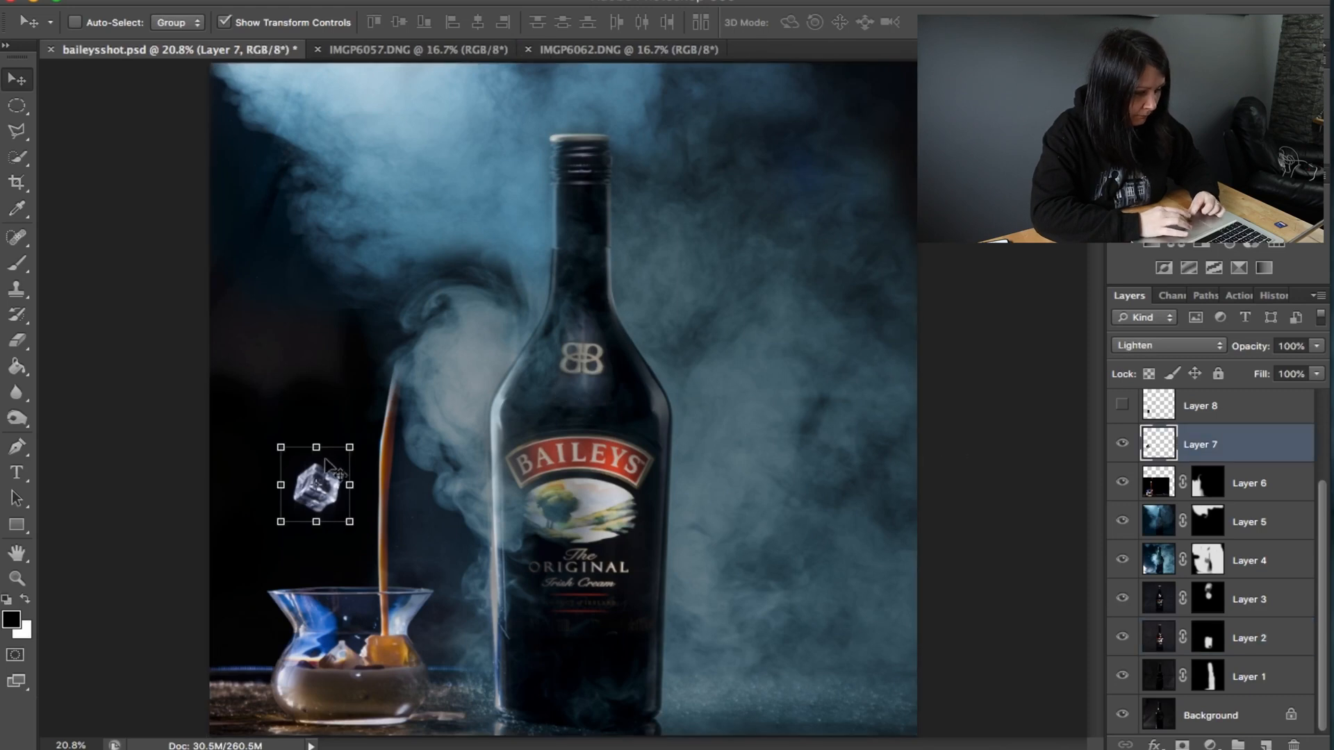
pyautogui.moveTo(325, 458); pyautogui.dragTo(300, 480)
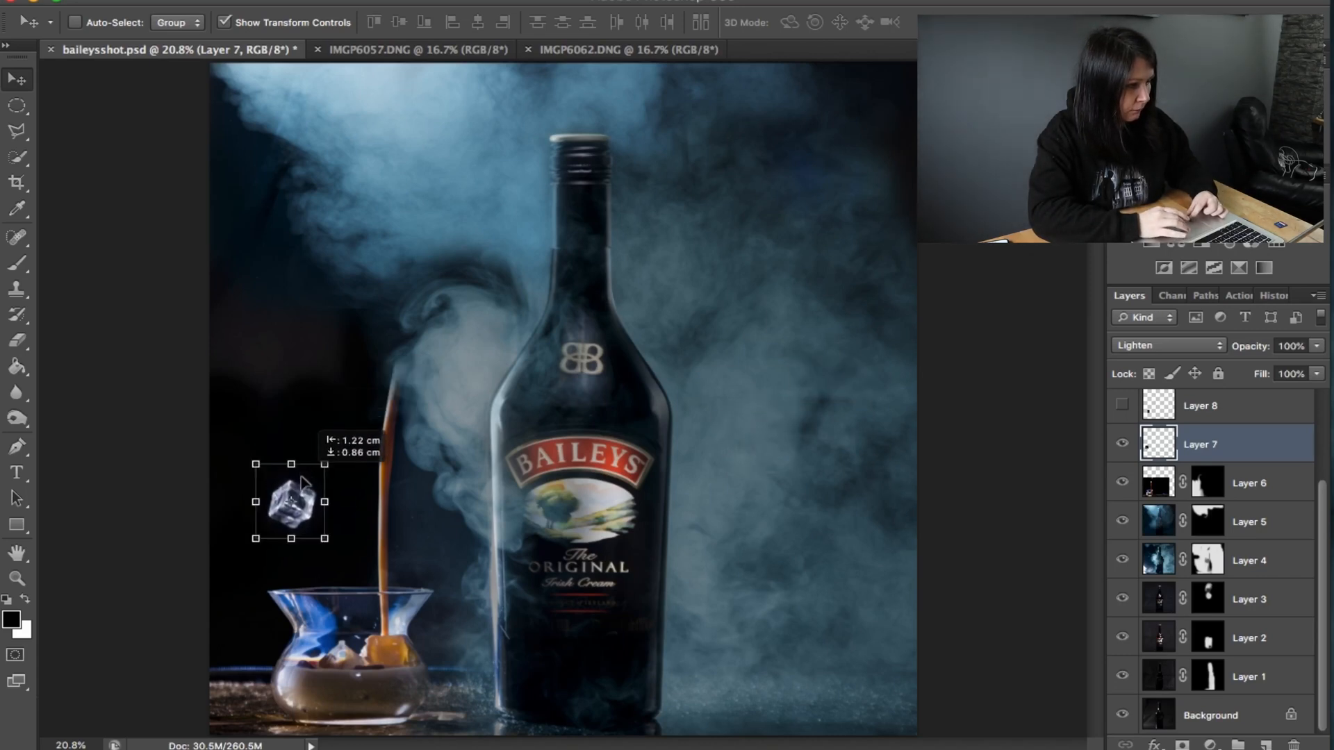
pyautogui.click(218, 2)
pyautogui.click(217, 2)
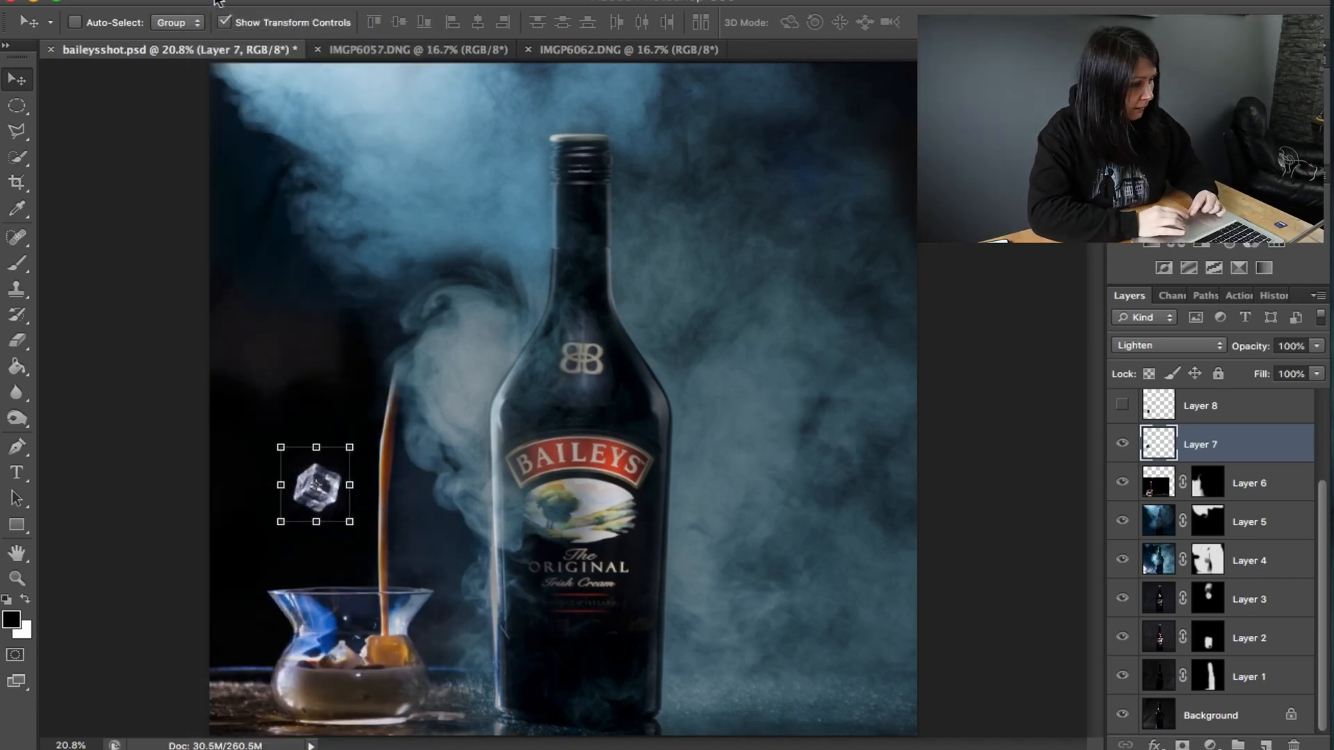
pyautogui.click(16, 110)
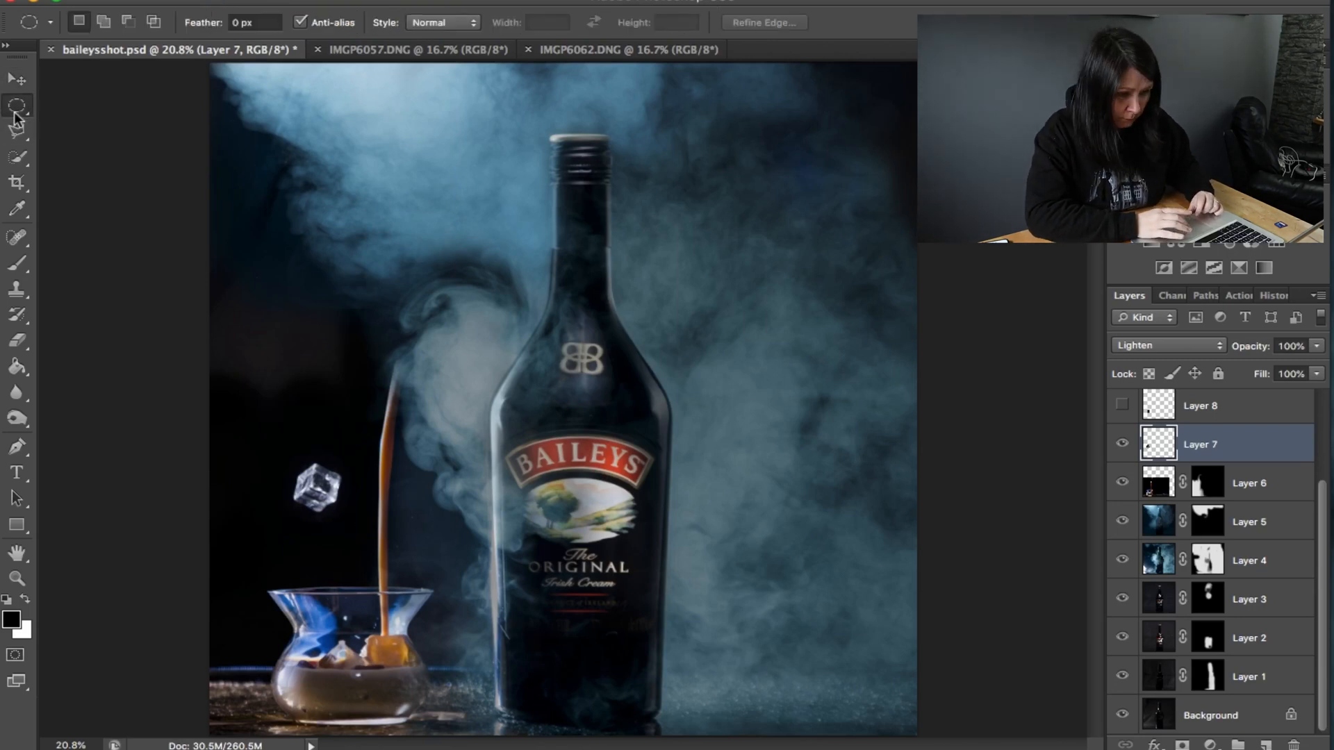
# Step: Turn on Layers 8, 9, 10 and 11 to add the remaining ice cubes and the upper part of the pour
pyautogui.click(1122, 405)
pyautogui.moveTo(1327, 563); pyautogui.dragTo(1329, 465)
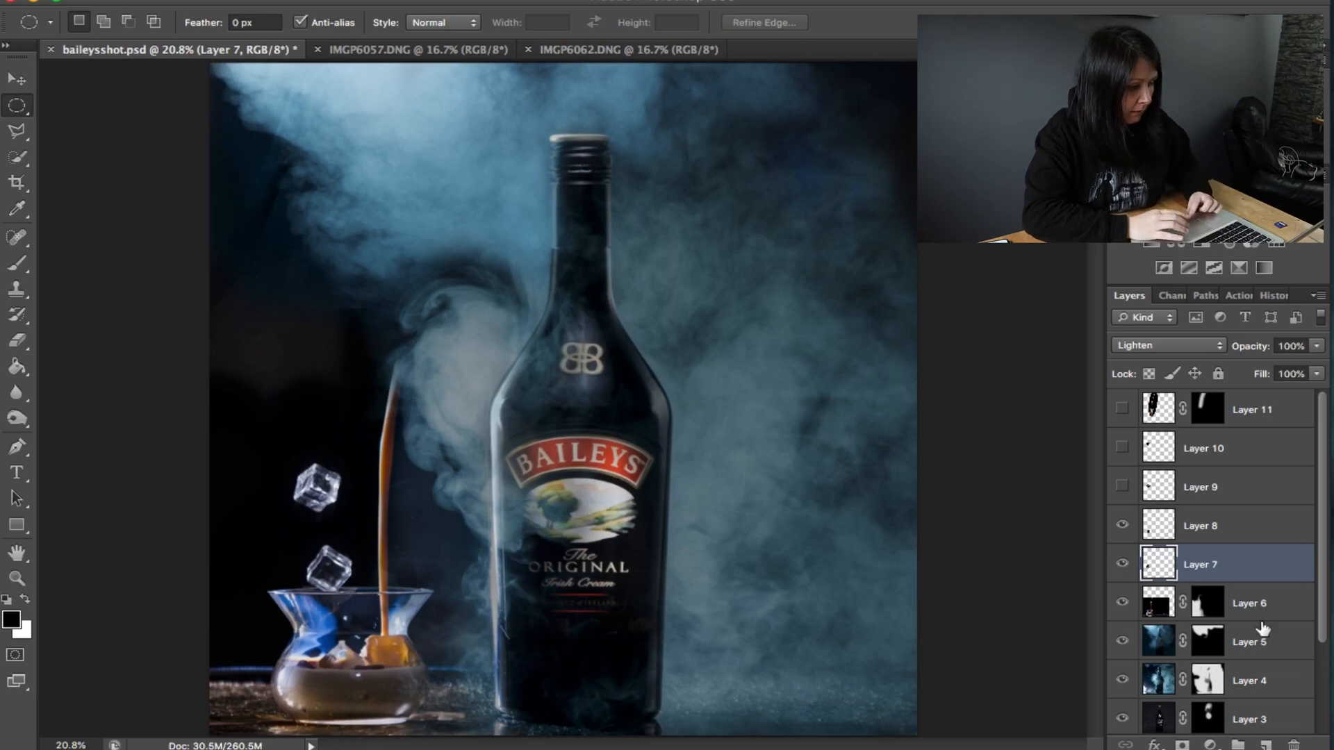
pyautogui.click(1123, 487)
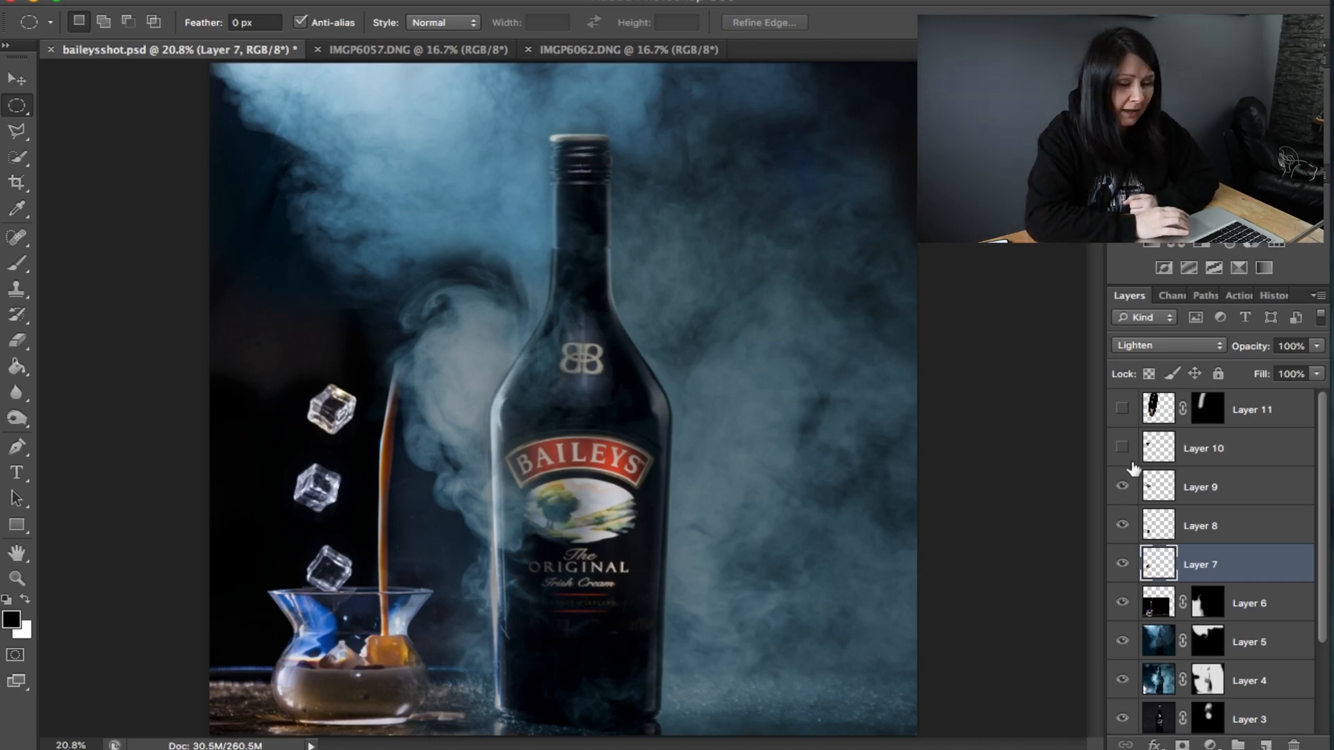
pyautogui.click(1123, 448)
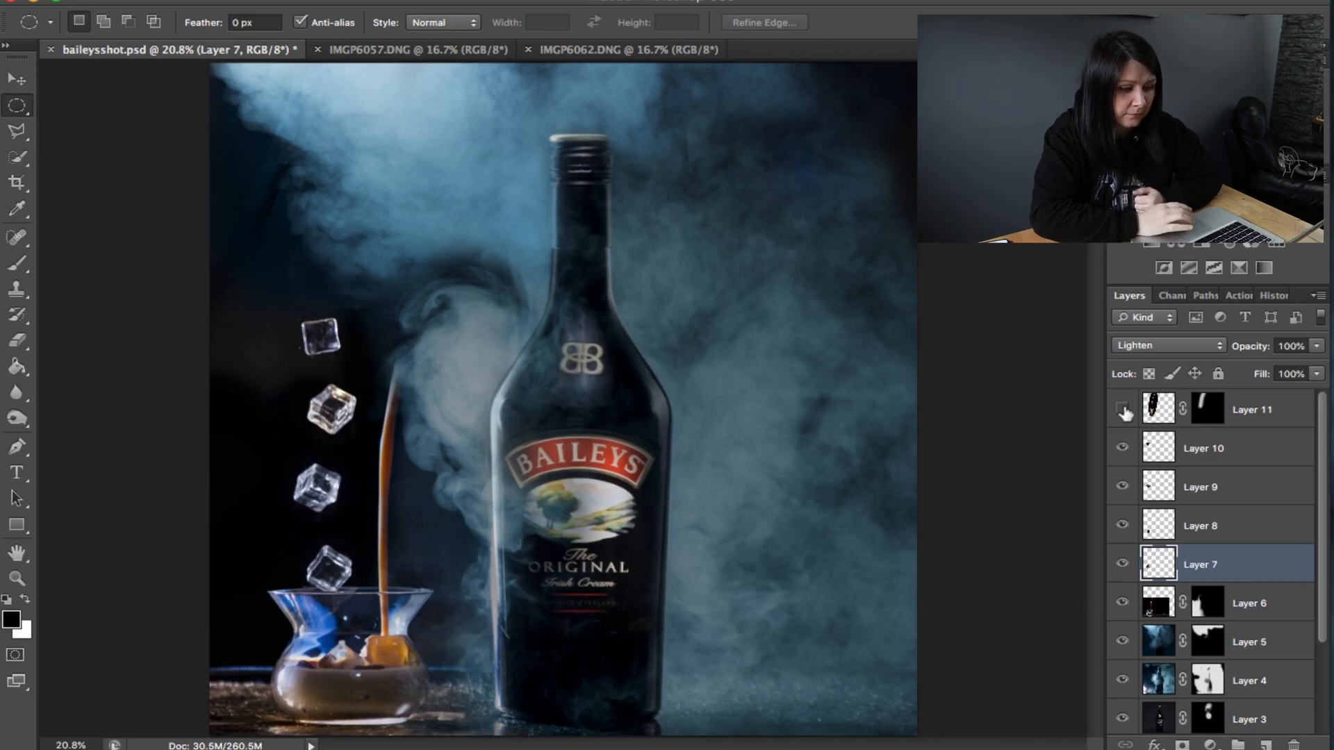
pyautogui.click(1123, 409)
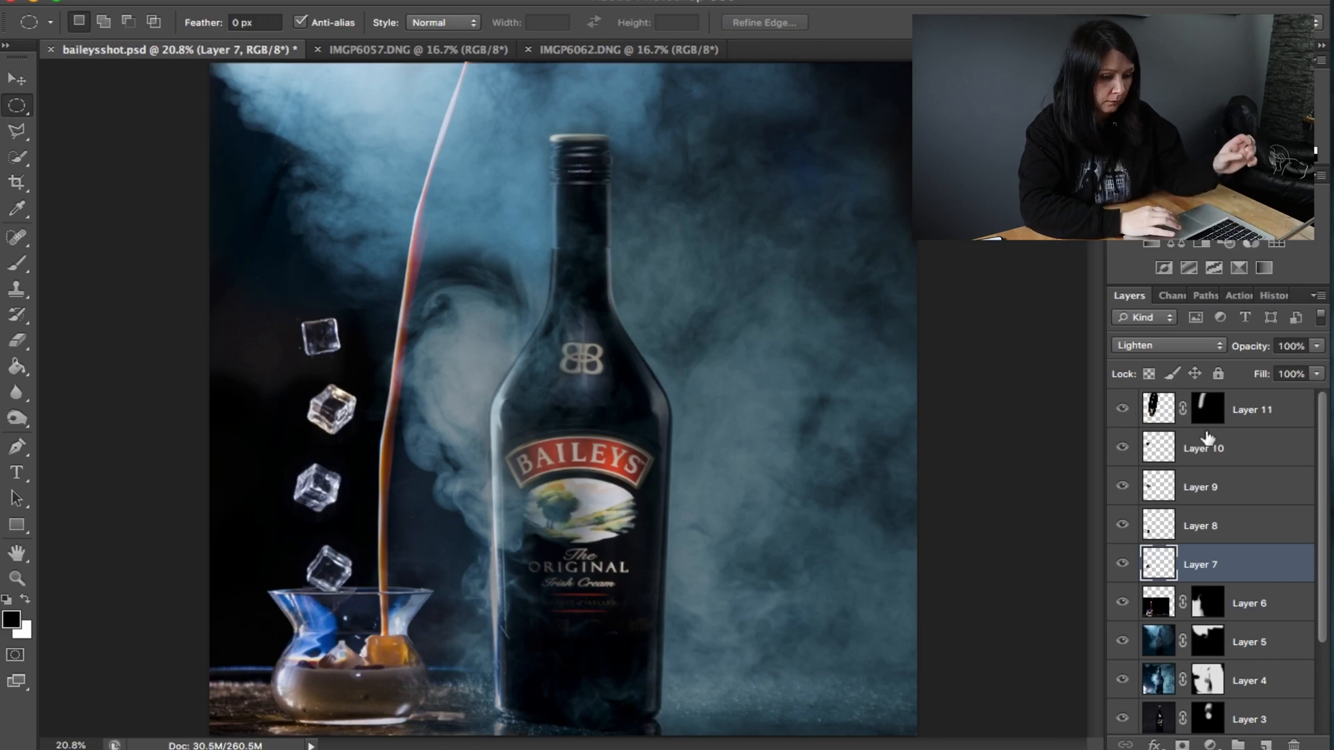
# Step: Group Layers 1 through 11 together, leaving the Background layer outside the group
pyautogui.click(1243, 415)
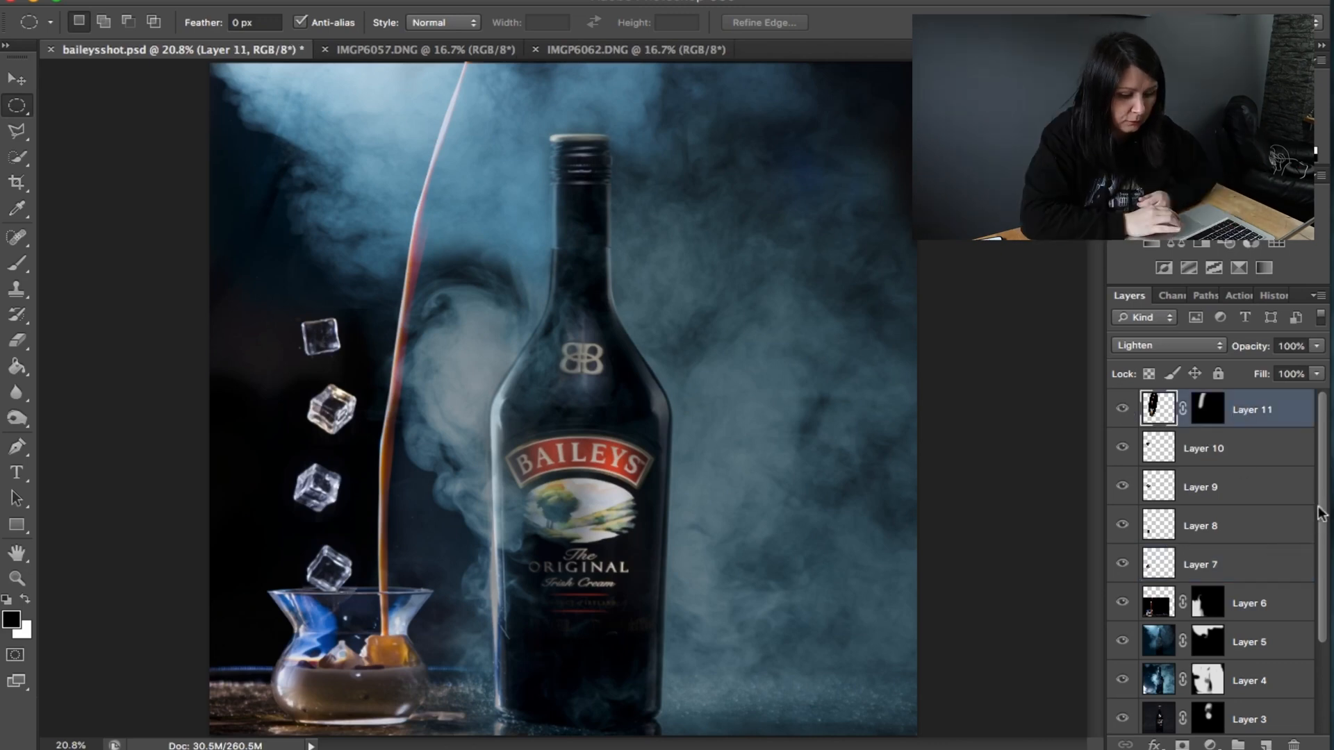
pyautogui.moveTo(1324, 511); pyautogui.dragTo(1323, 612)
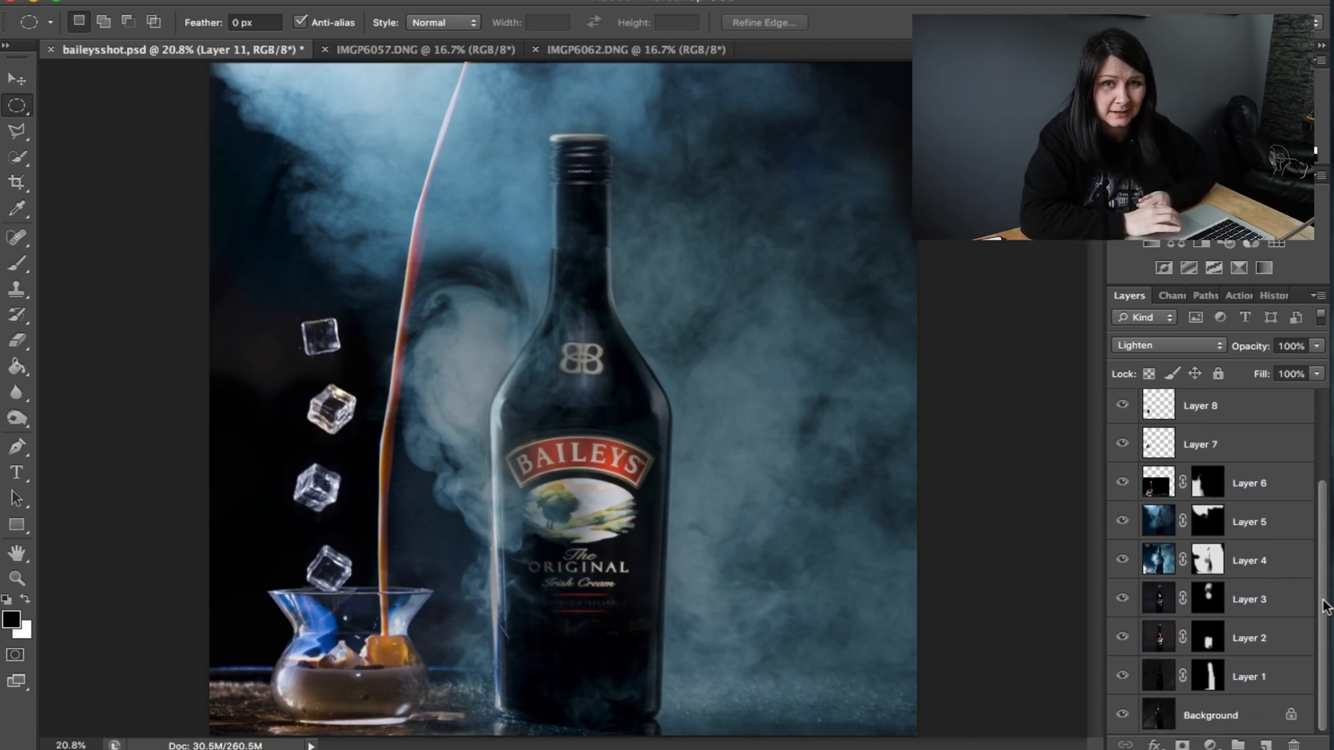
pyautogui.keyDown('shift'); pyautogui.click(1262, 685); pyautogui.keyUp('shift')
pyautogui.scroll(4, 1262, 685)
pyautogui.moveTo(1254, 438); pyautogui.dragTo(1255, 409)
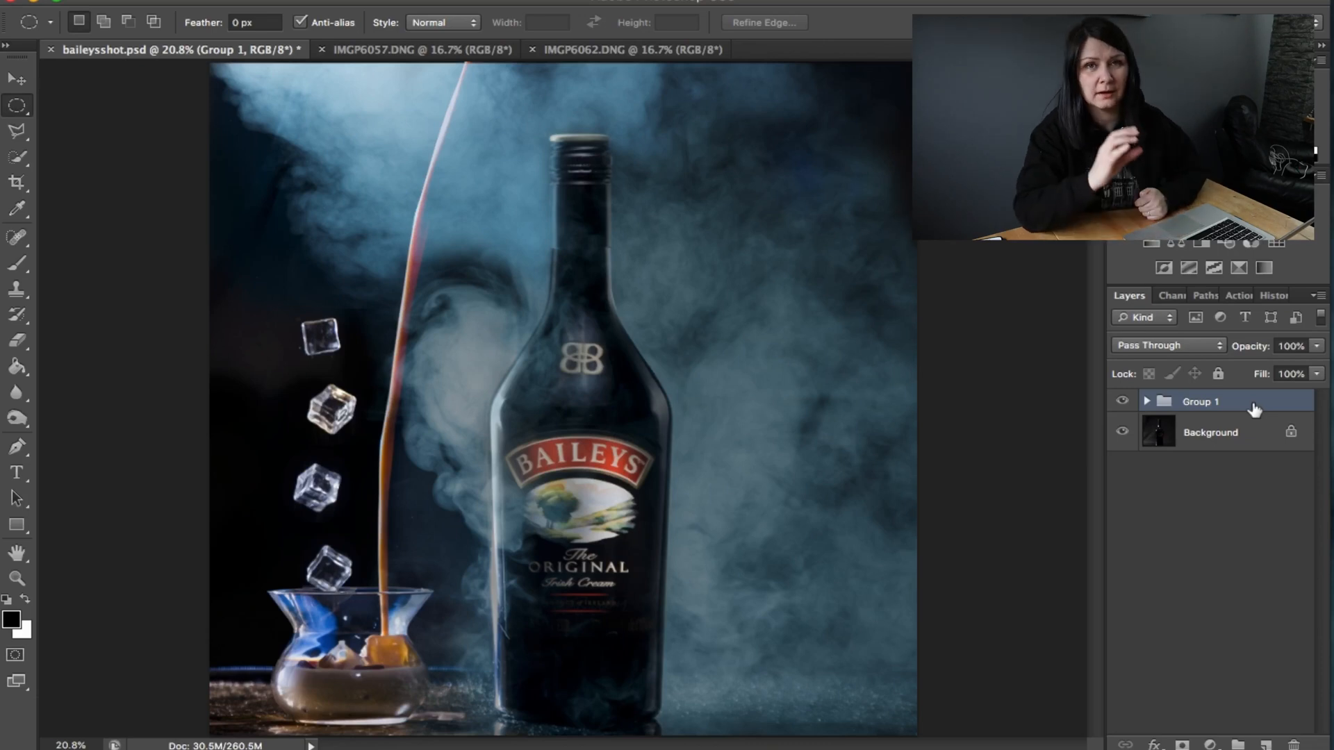
# Step: Add a Curves adjustment layer above the layer group, apply one of its presets and undo the layer's accidental removal
pyautogui.click(1211, 743)
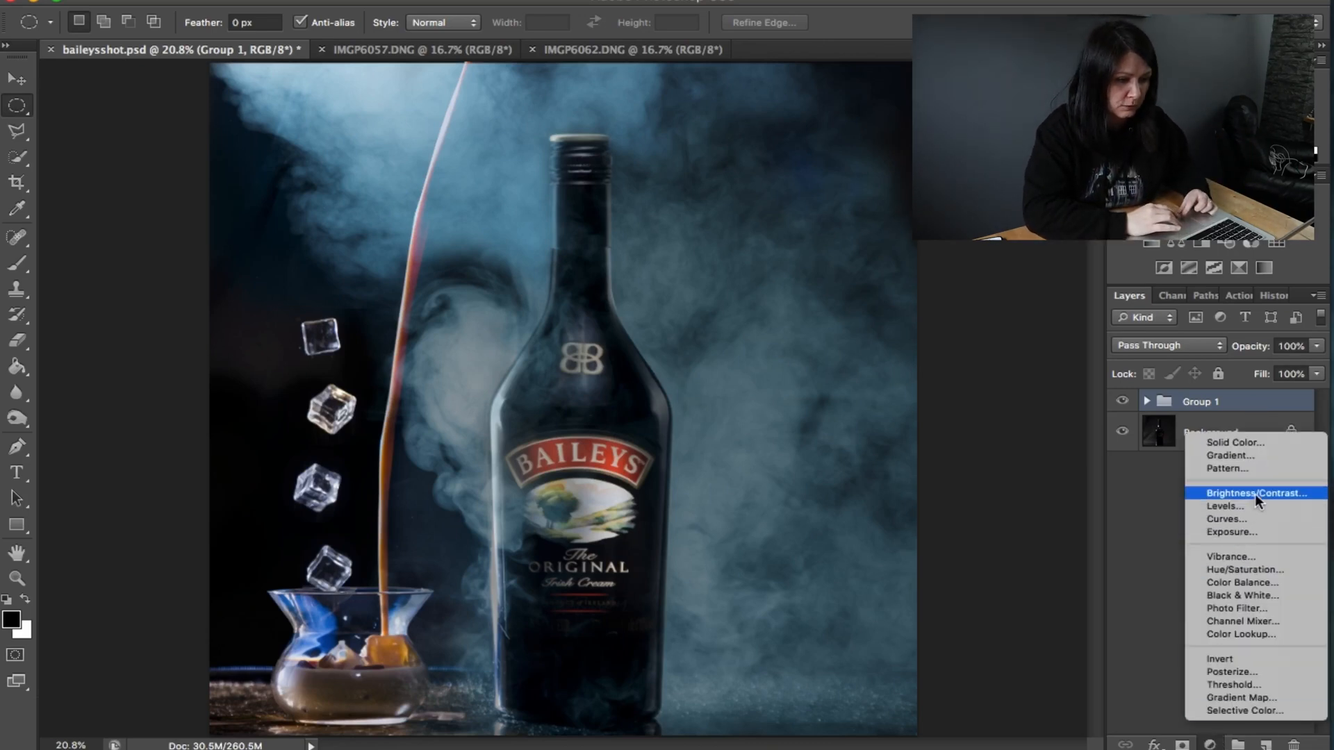
pyautogui.click(1225, 519)
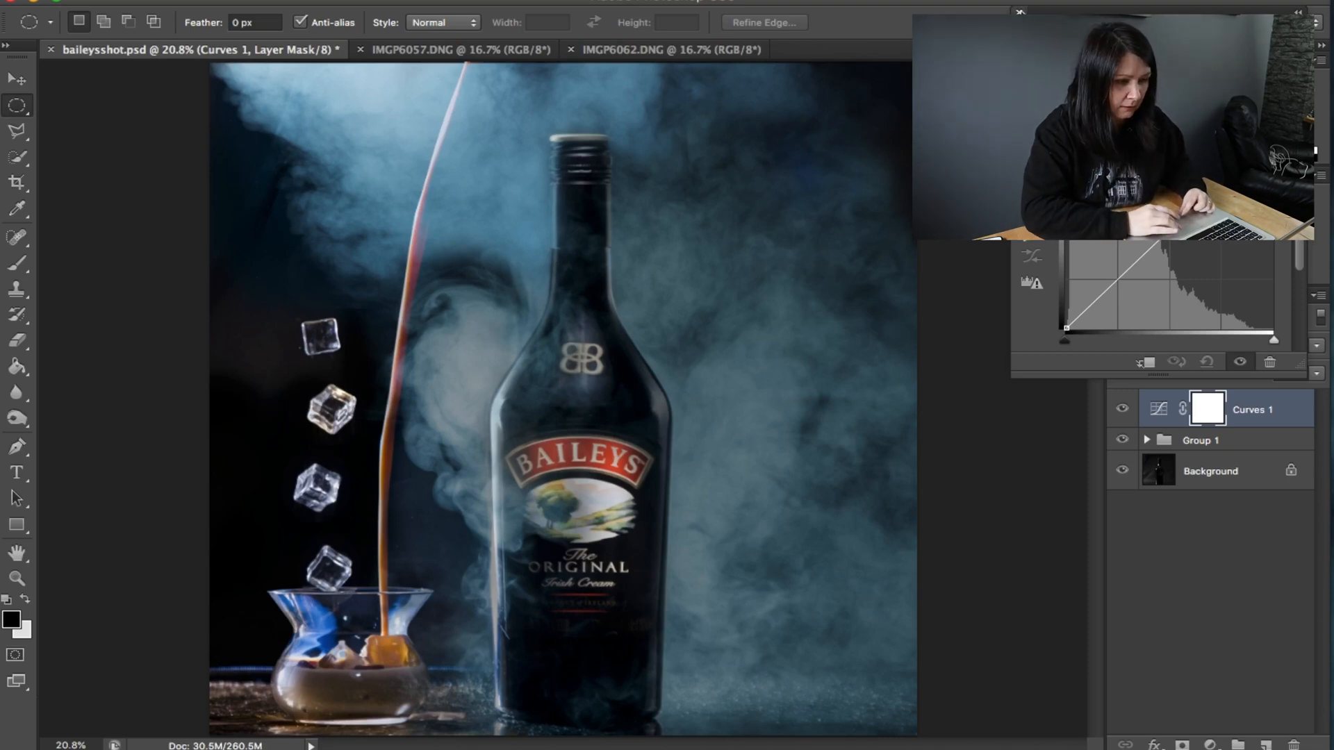
pyautogui.click(1168, 68)
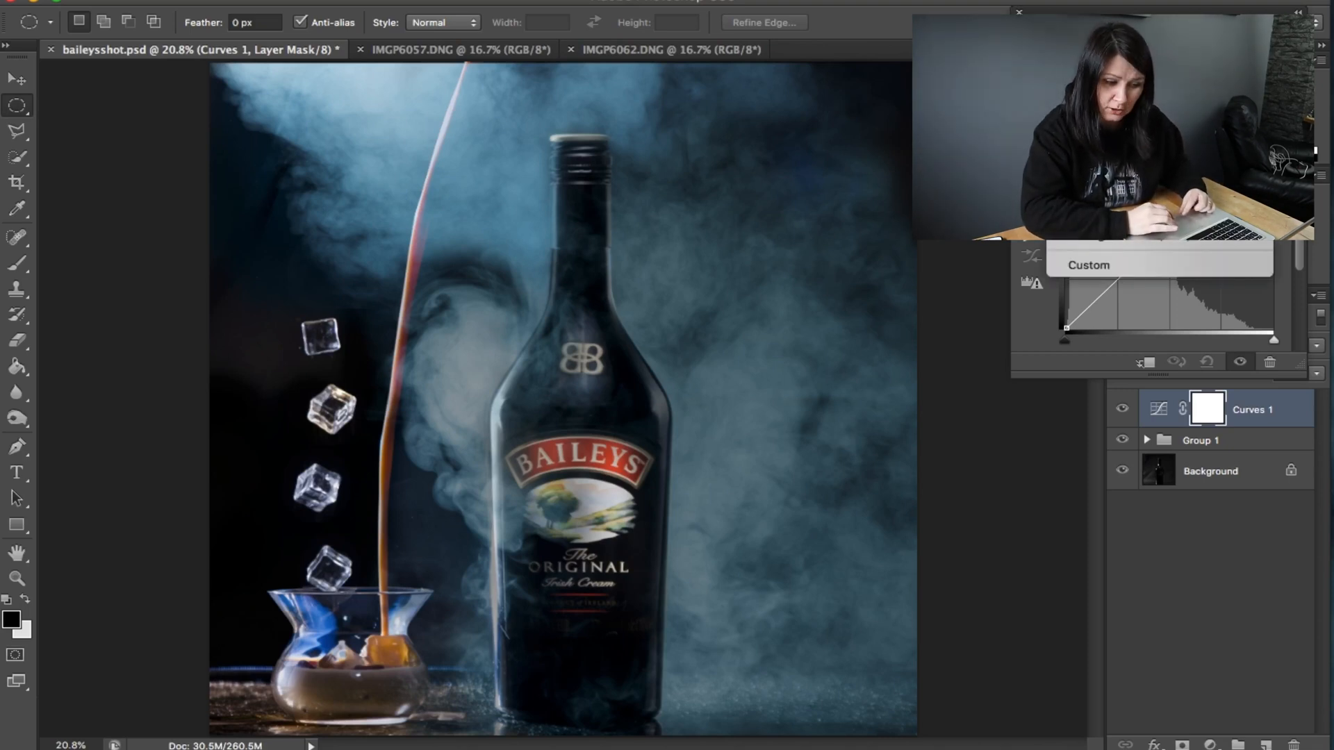
pyautogui.click(1139, 184)
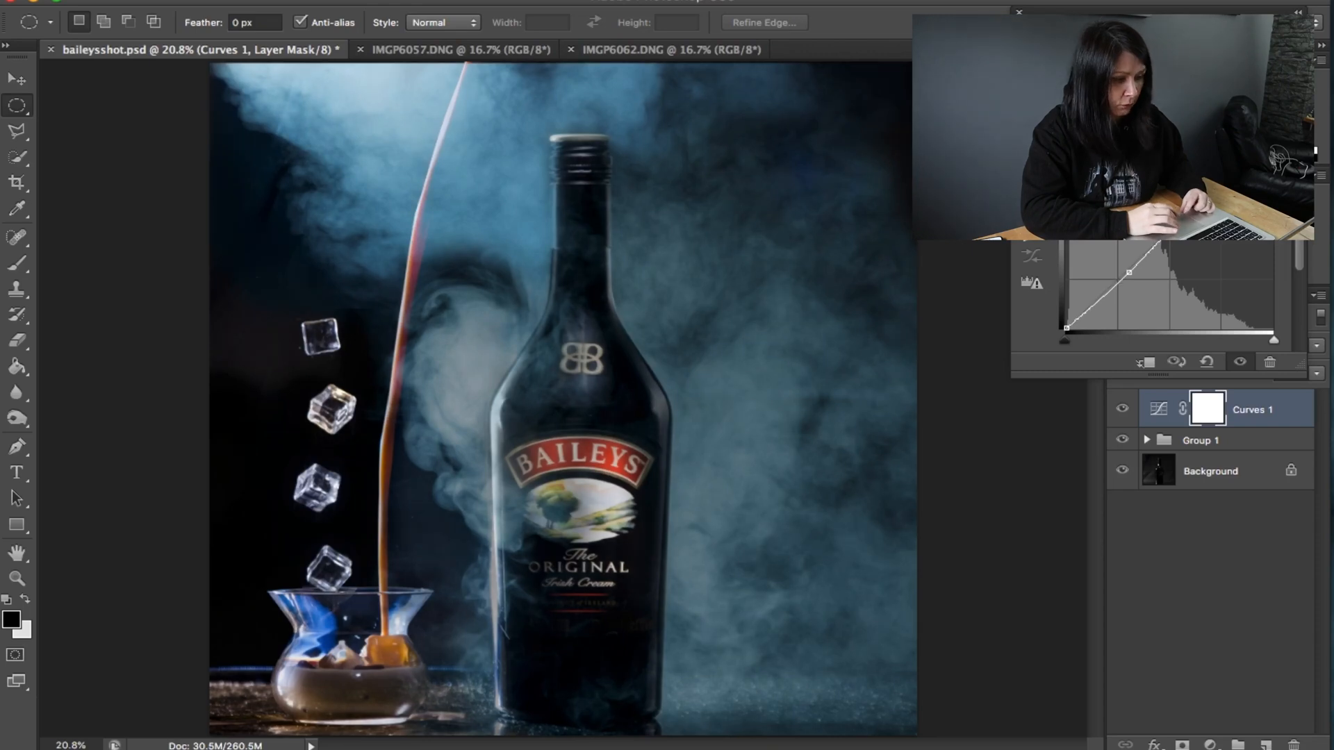
pyautogui.click(1167, 67)
pyautogui.click(1140, 108)
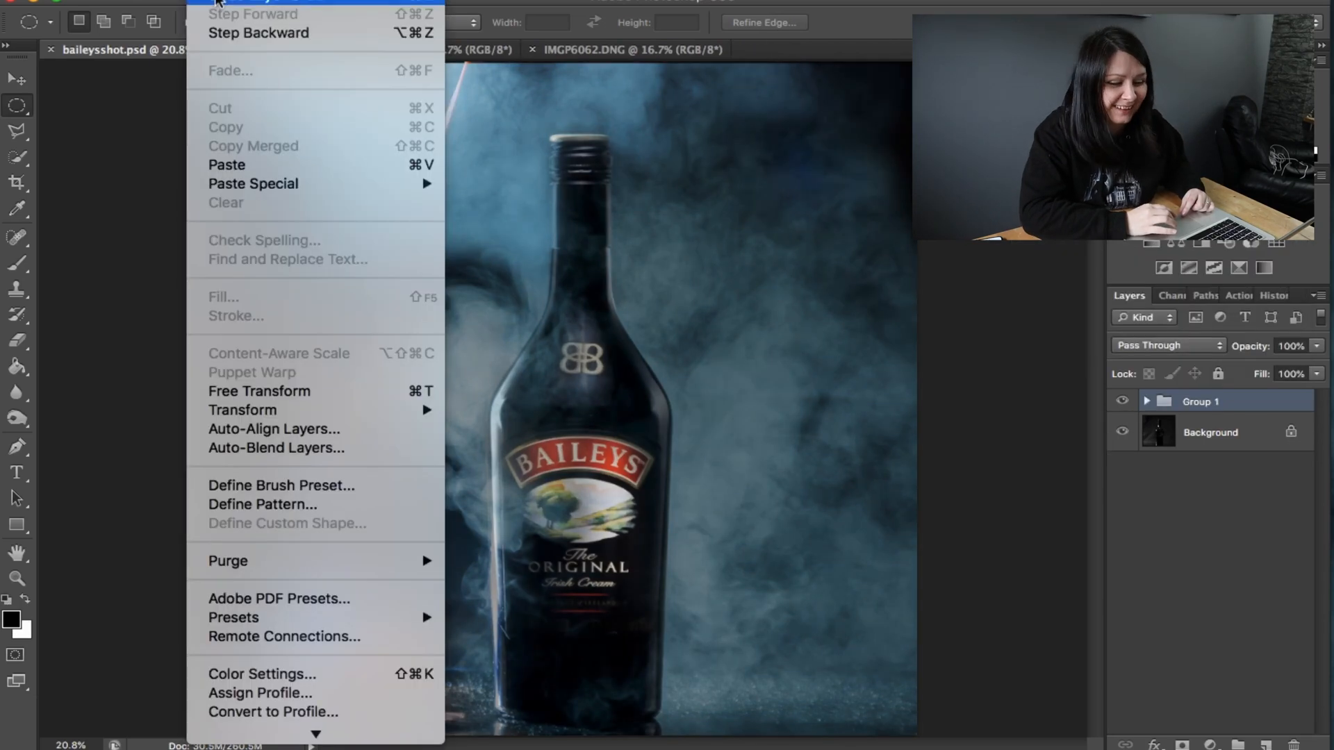
pyautogui.click(217, 2)
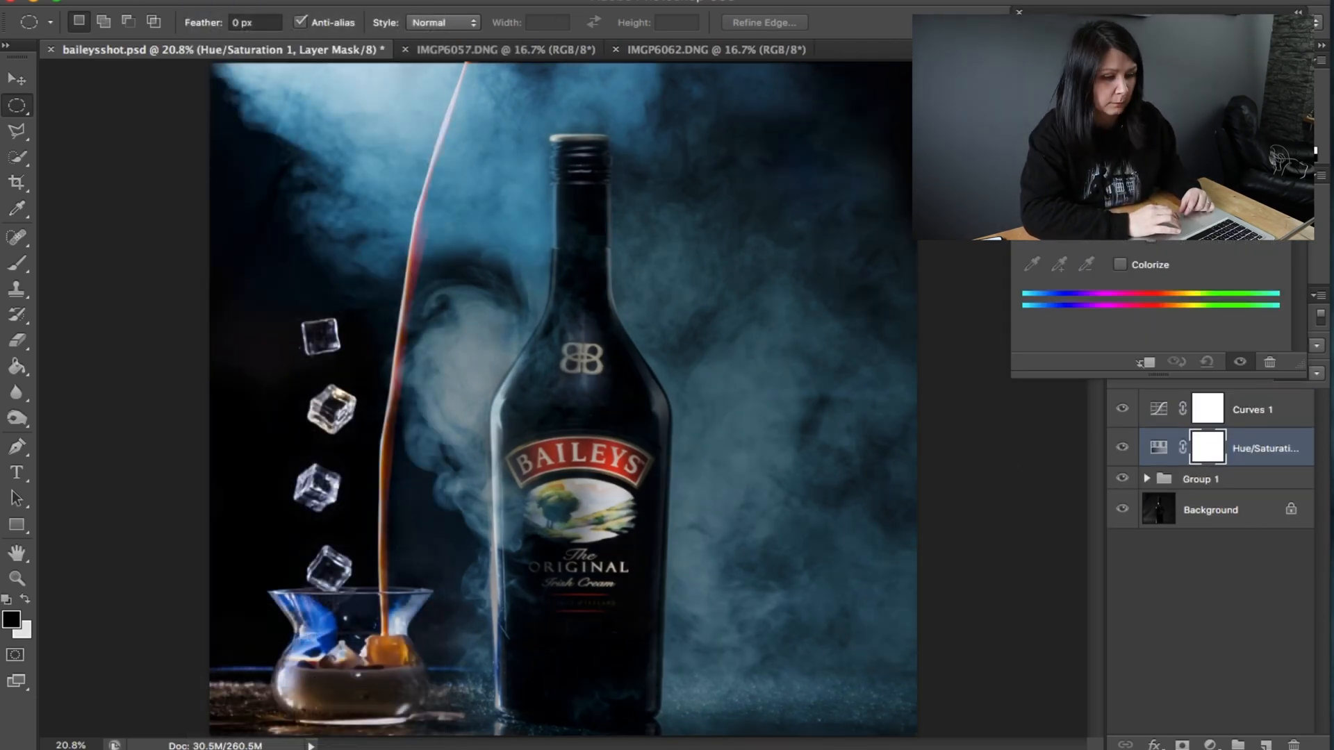
# Step: Try a Hue/Saturation adjustment over the whole layer group
pyautogui.moveTo(1151, 171); pyautogui.dragTo(1244, 171)
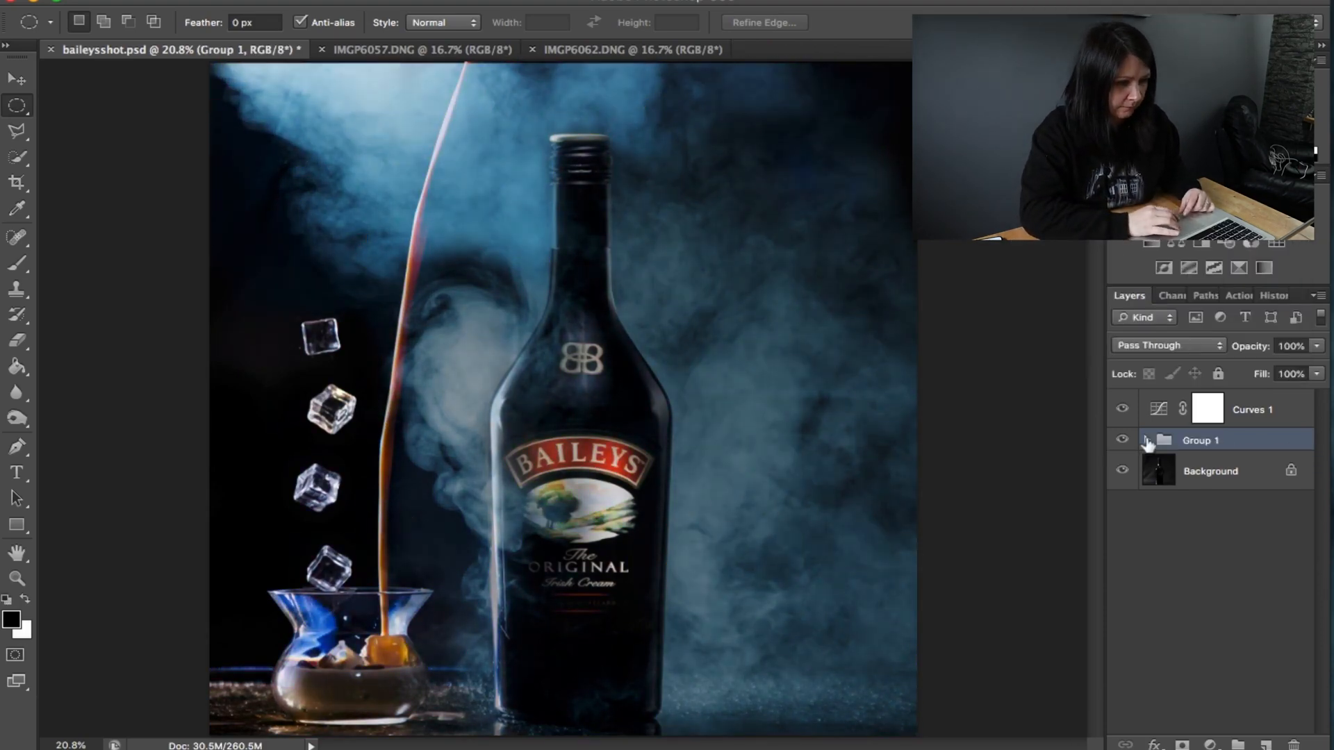
# Step: Expand the layer group and select Layer 5, which holds the upper smoke
pyautogui.click(1147, 441)
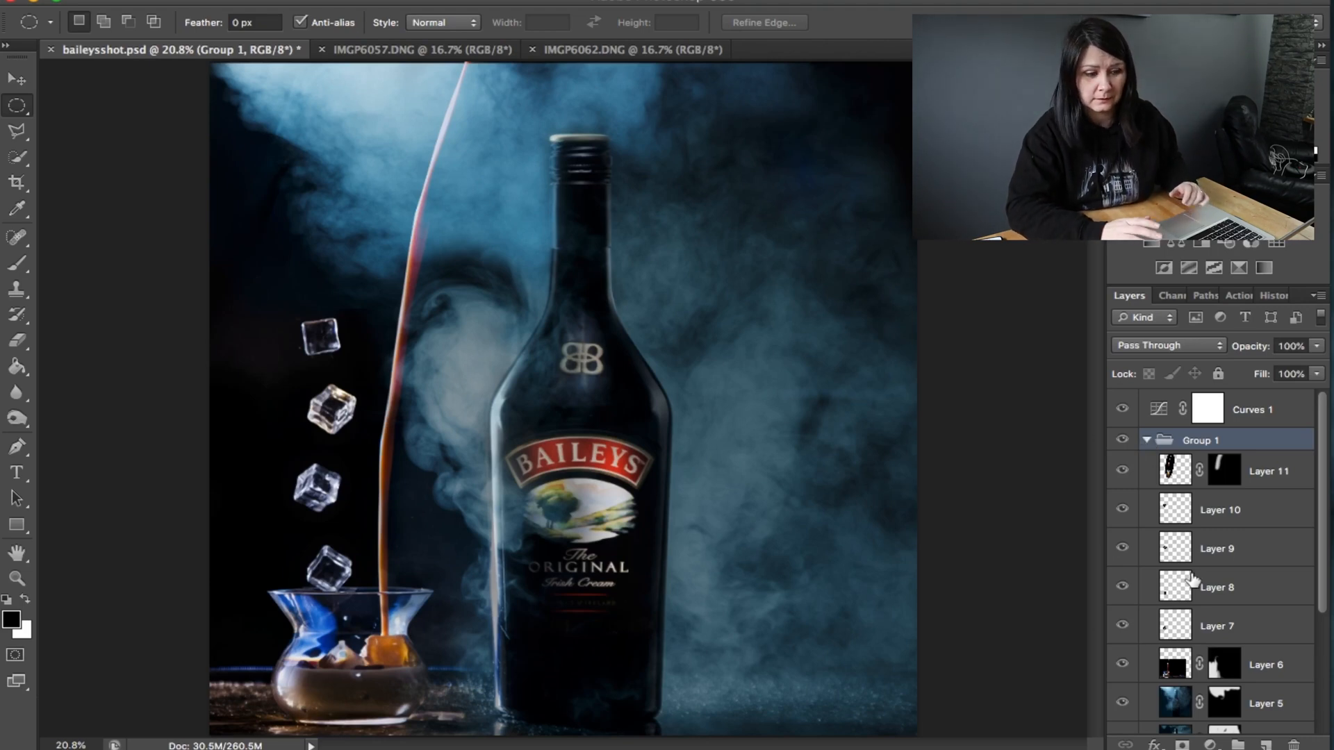
pyautogui.click(1264, 703)
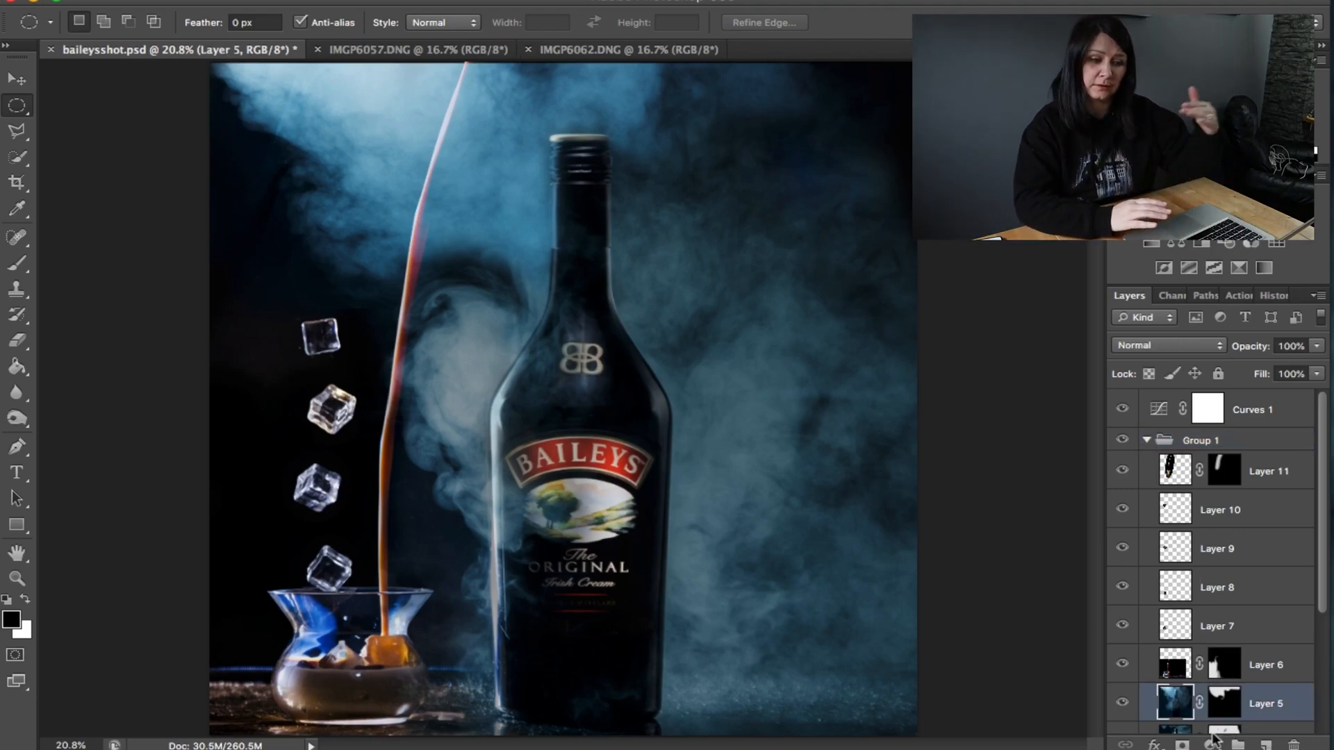
pyautogui.moveTo(1323, 528); pyautogui.dragTo(1322, 594)
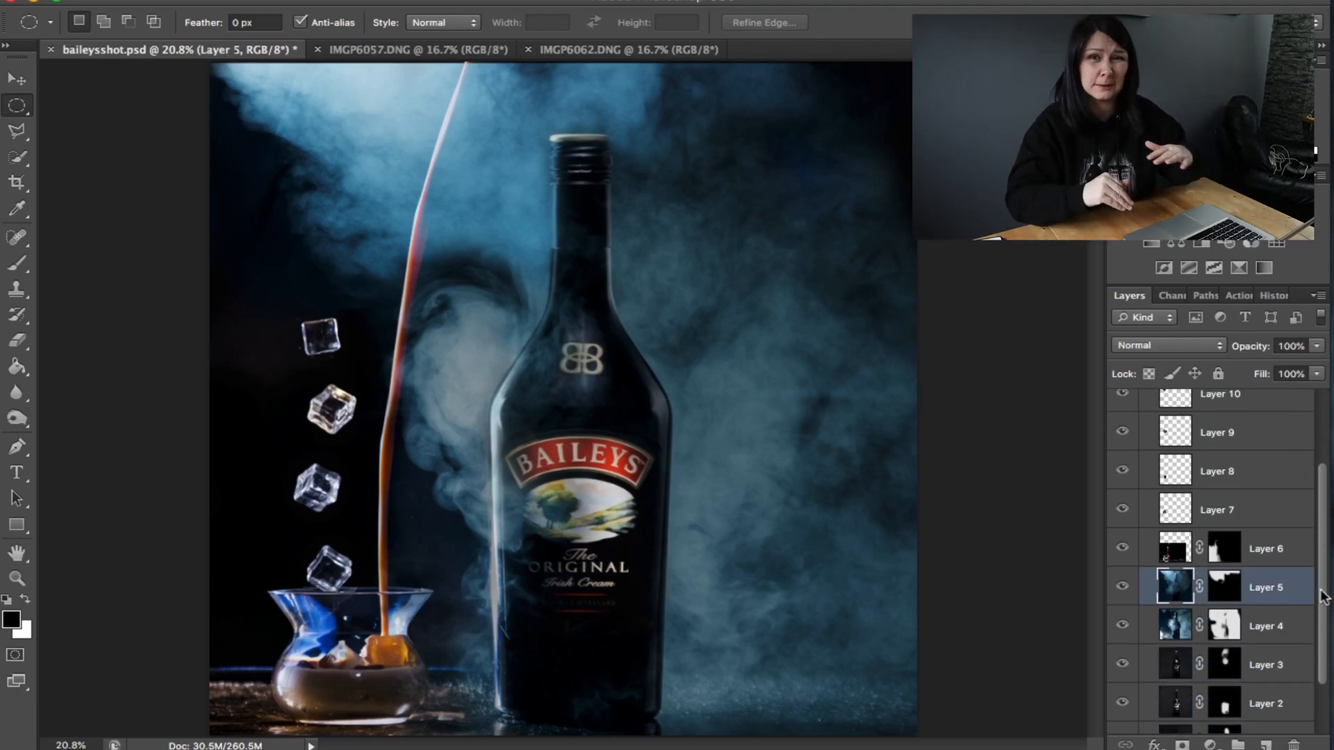
# Step: Add a Hue/Saturation adjustment layer clipped to Layer 5 and try a colour change on the upper smoke only
pyautogui.click(1209, 744)
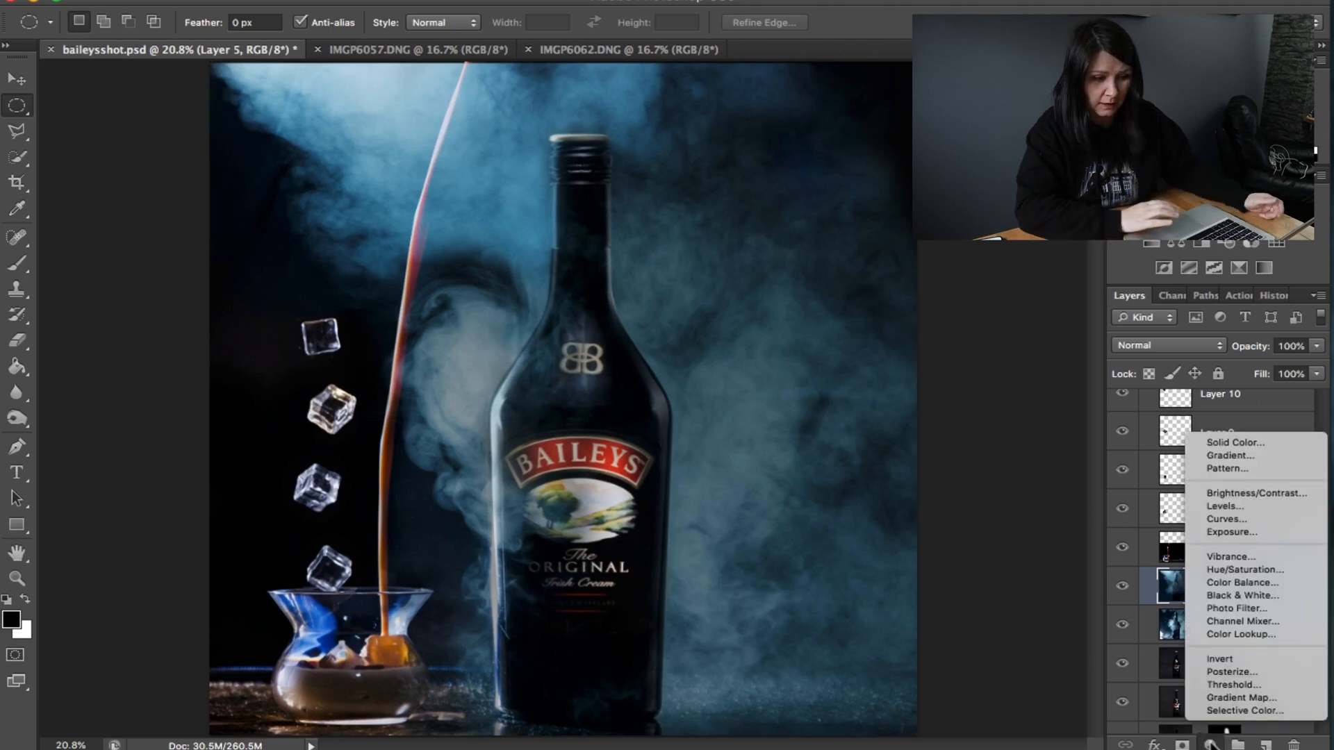
pyautogui.click(1257, 568)
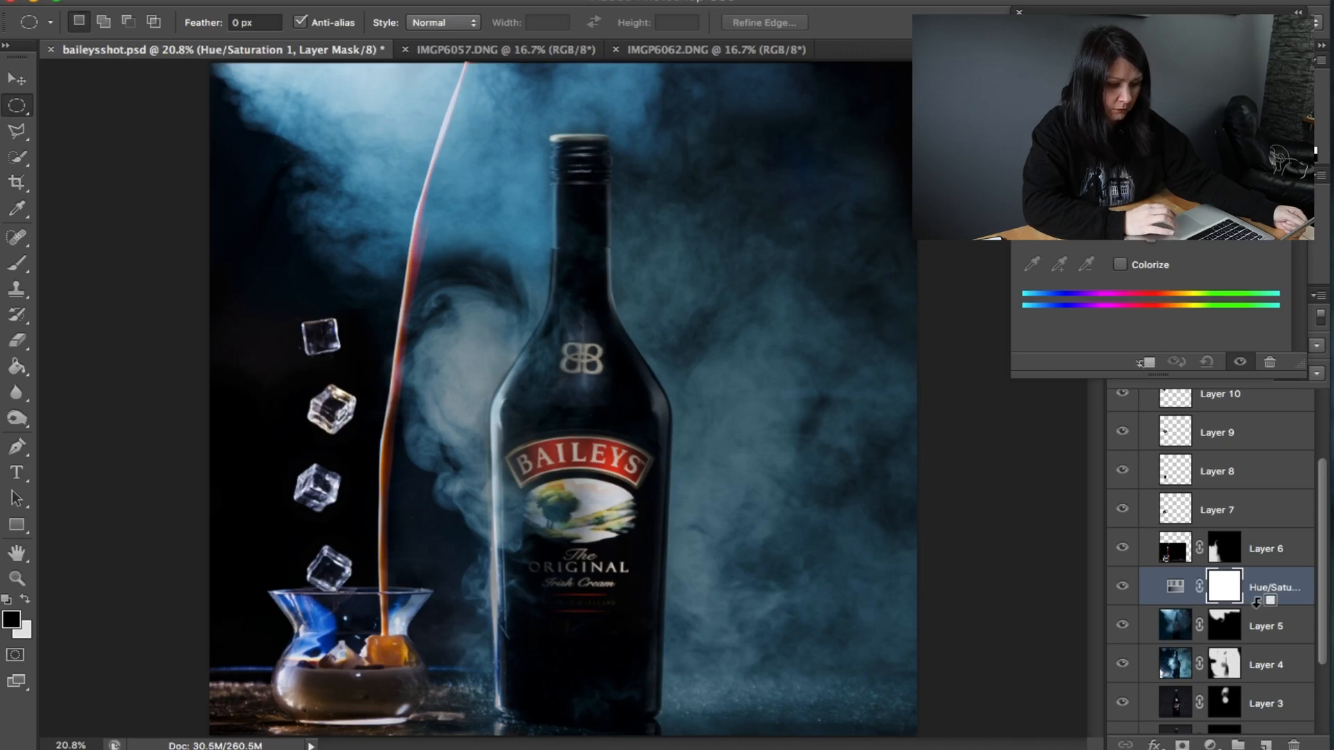
pyautogui.keyDown('alt'); pyautogui.click(1256, 602); pyautogui.keyUp('alt')
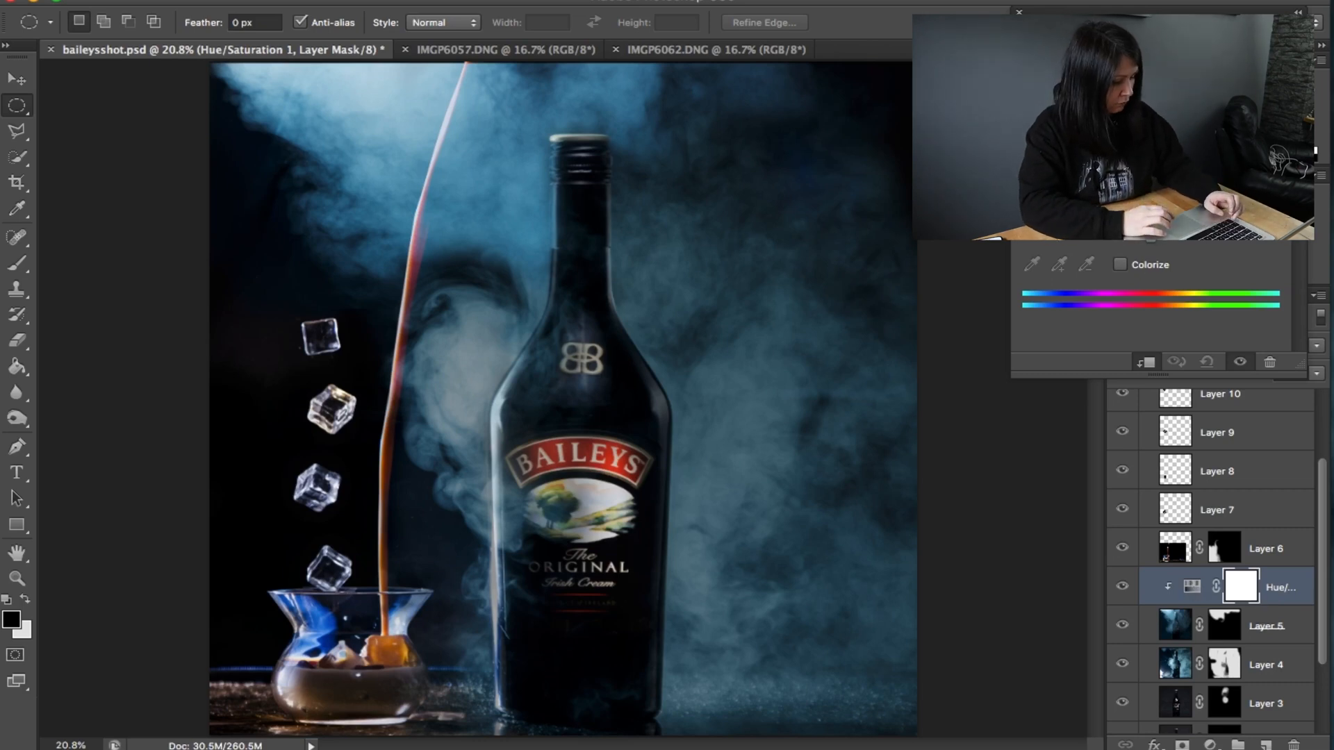
pyautogui.moveTo(1151, 175)
pyautogui.mouseDown()
pyautogui.moveTo(1022, 175)
pyautogui.moveTo(1150, 175)
pyautogui.mouseUp()
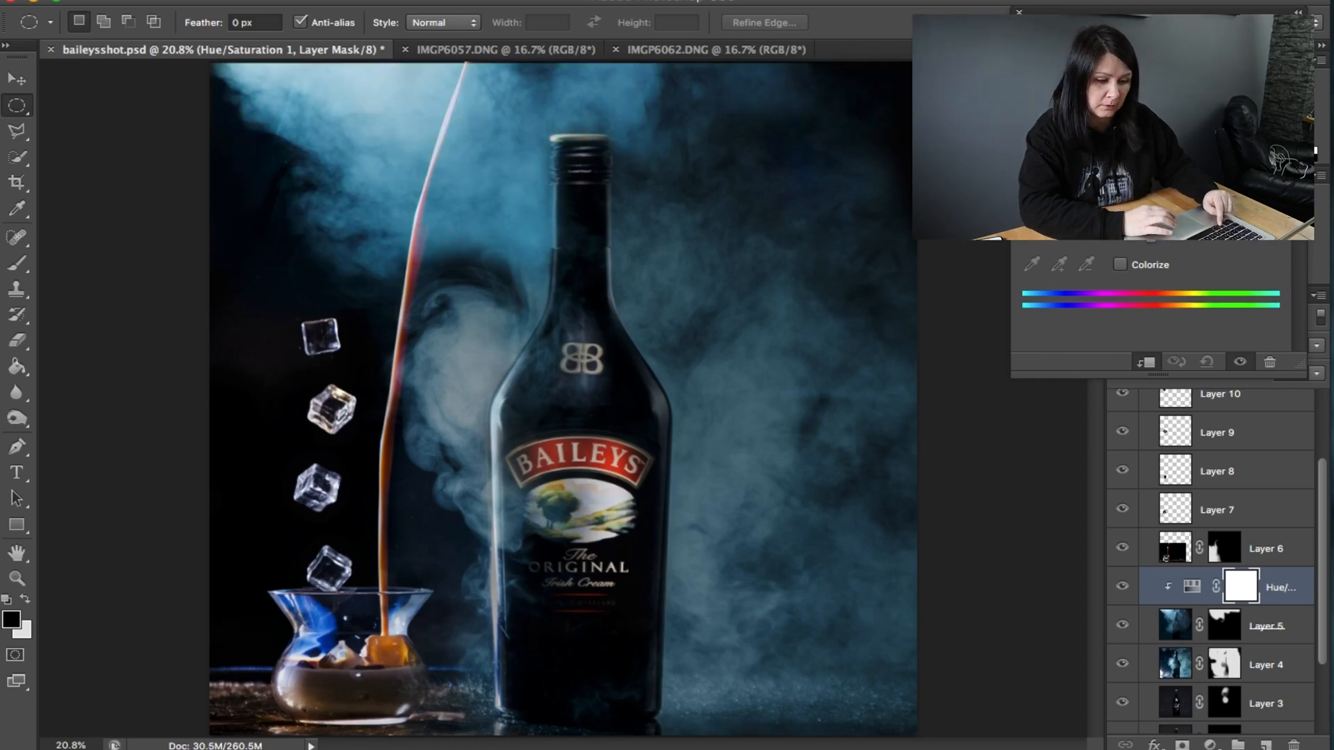
pyautogui.click(1020, 12)
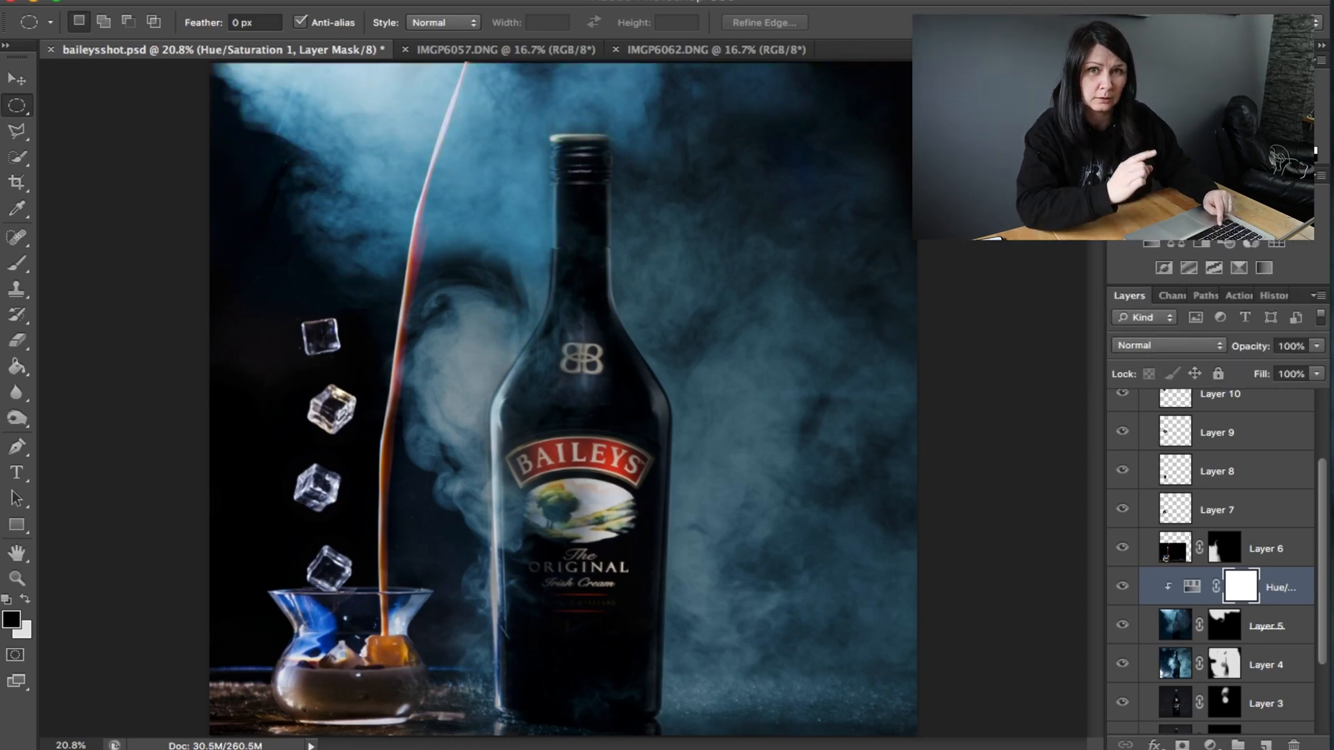
# Step: Delete the Hue/Saturation adjustment layer clipped to Layer 5
pyautogui.rightClick(1277, 590)
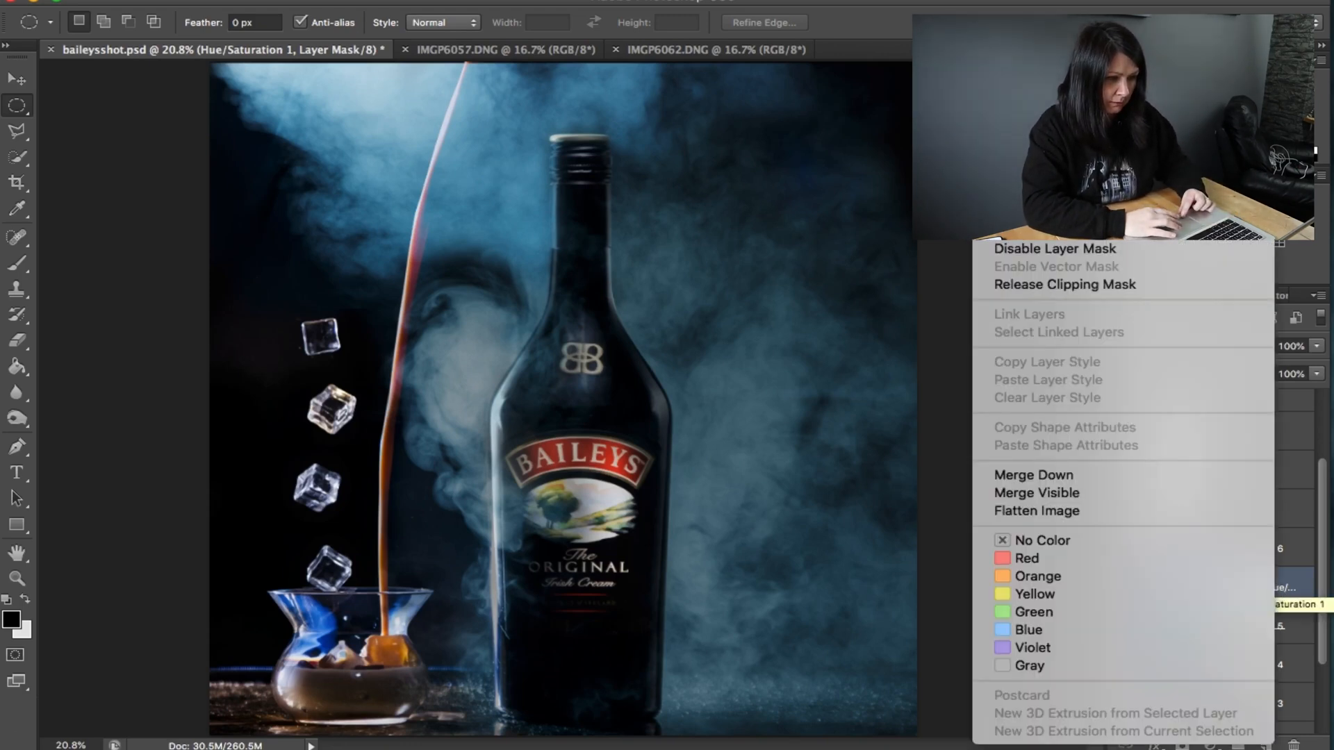
pyautogui.click(1084, 142)
pyautogui.click(859, 266)
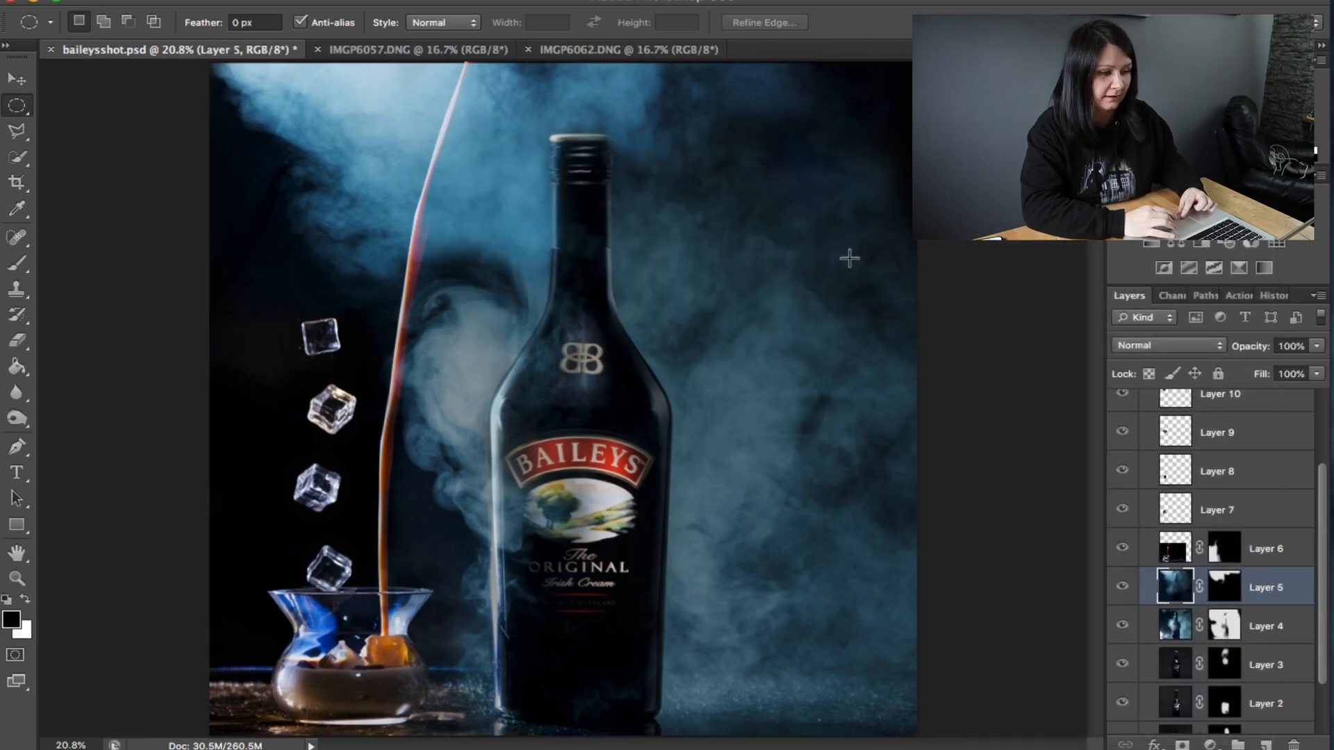
# Step: Add a Hue/Saturation adjustment layer clipped to Layer 4, shift its smoke to green and return the hue to its starting point
pyautogui.click(1271, 625)
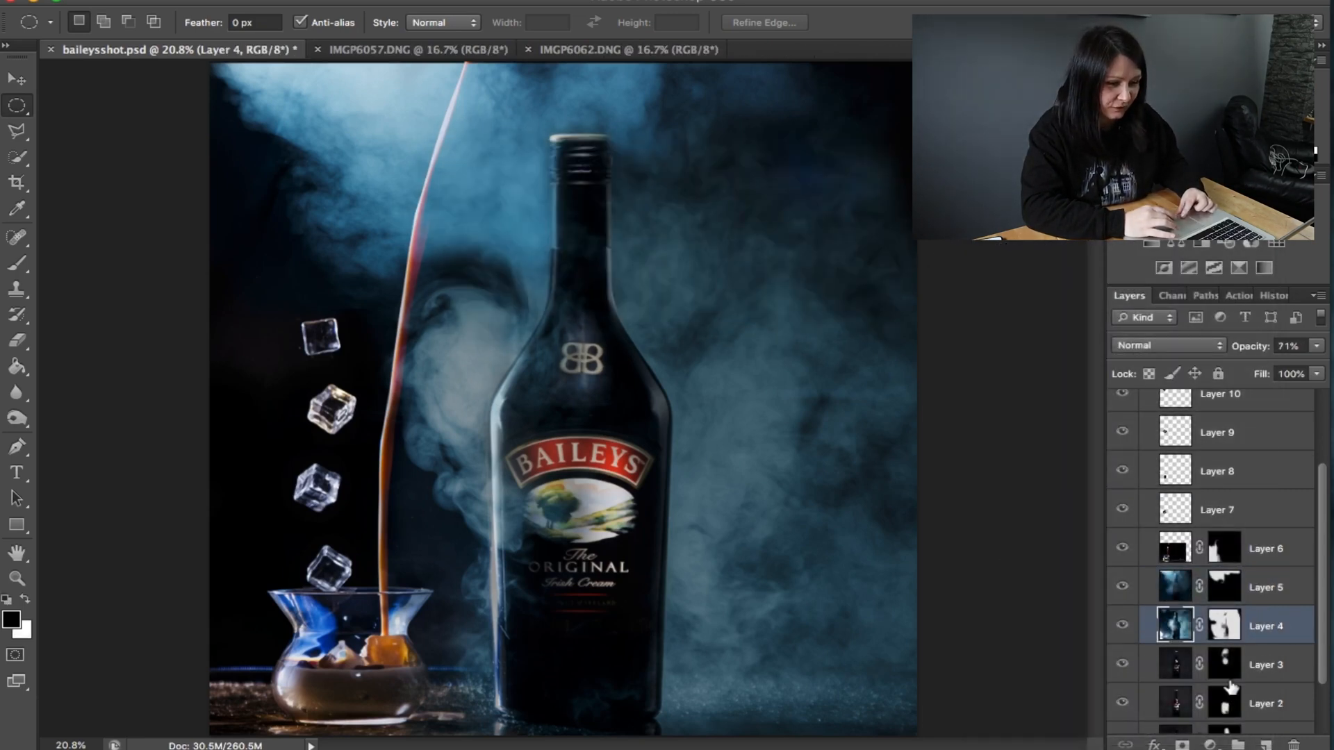
pyautogui.click(1210, 745)
pyautogui.click(1258, 572)
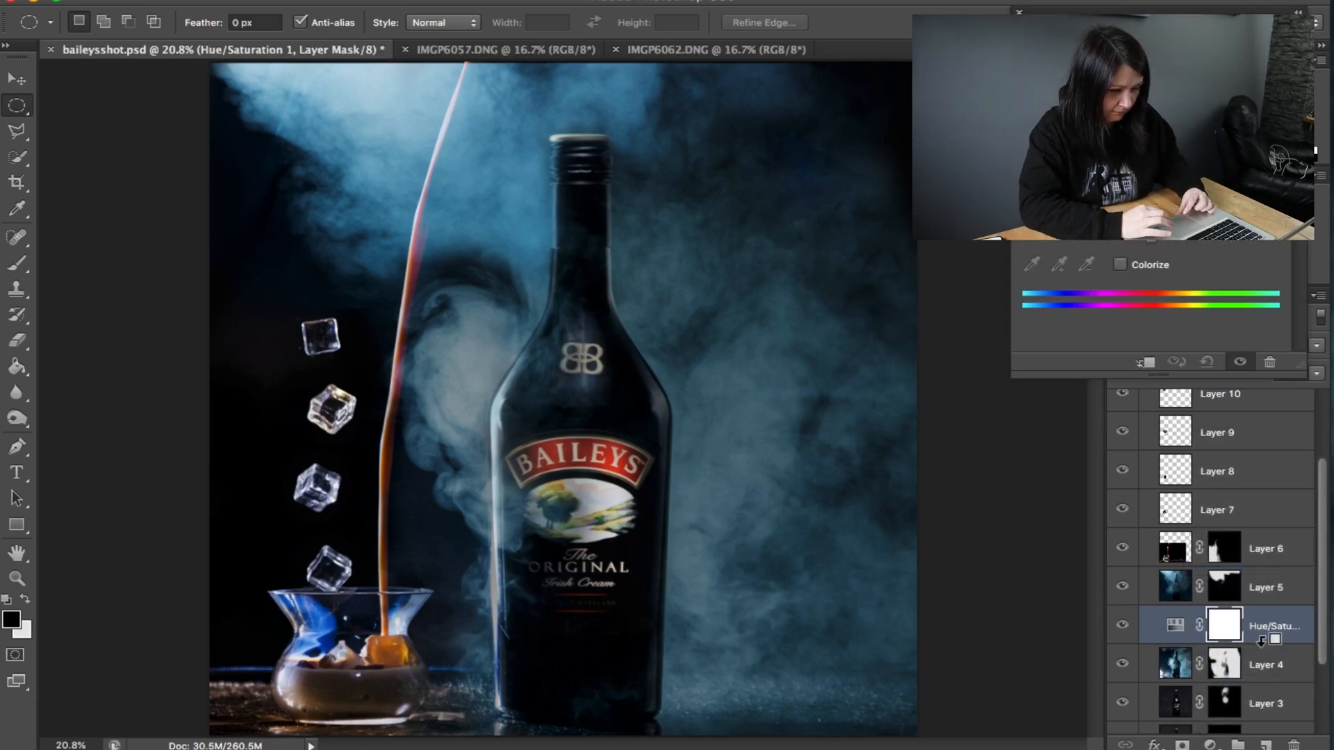
pyautogui.keyDown('alt'); pyautogui.click(1263, 648); pyautogui.keyUp('alt')
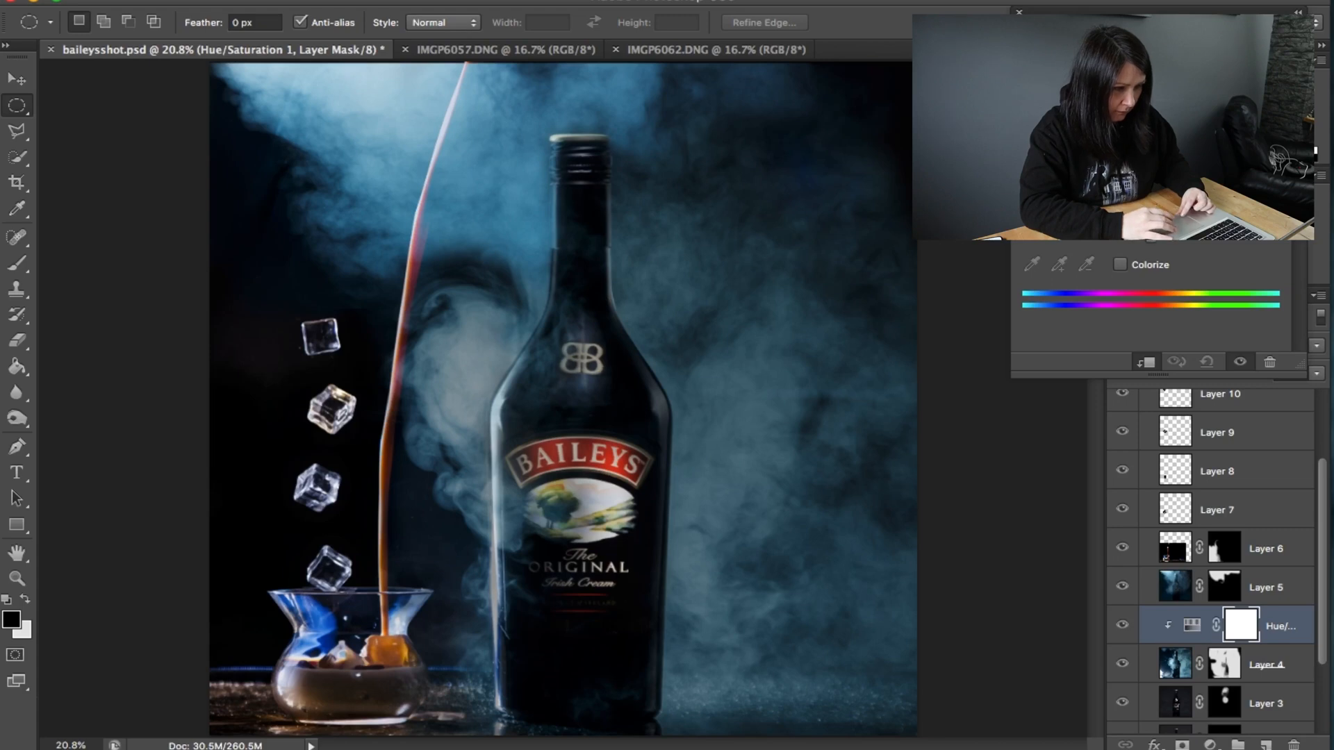
pyautogui.moveTo(1151, 164); pyautogui.dragTo(1087, 164)
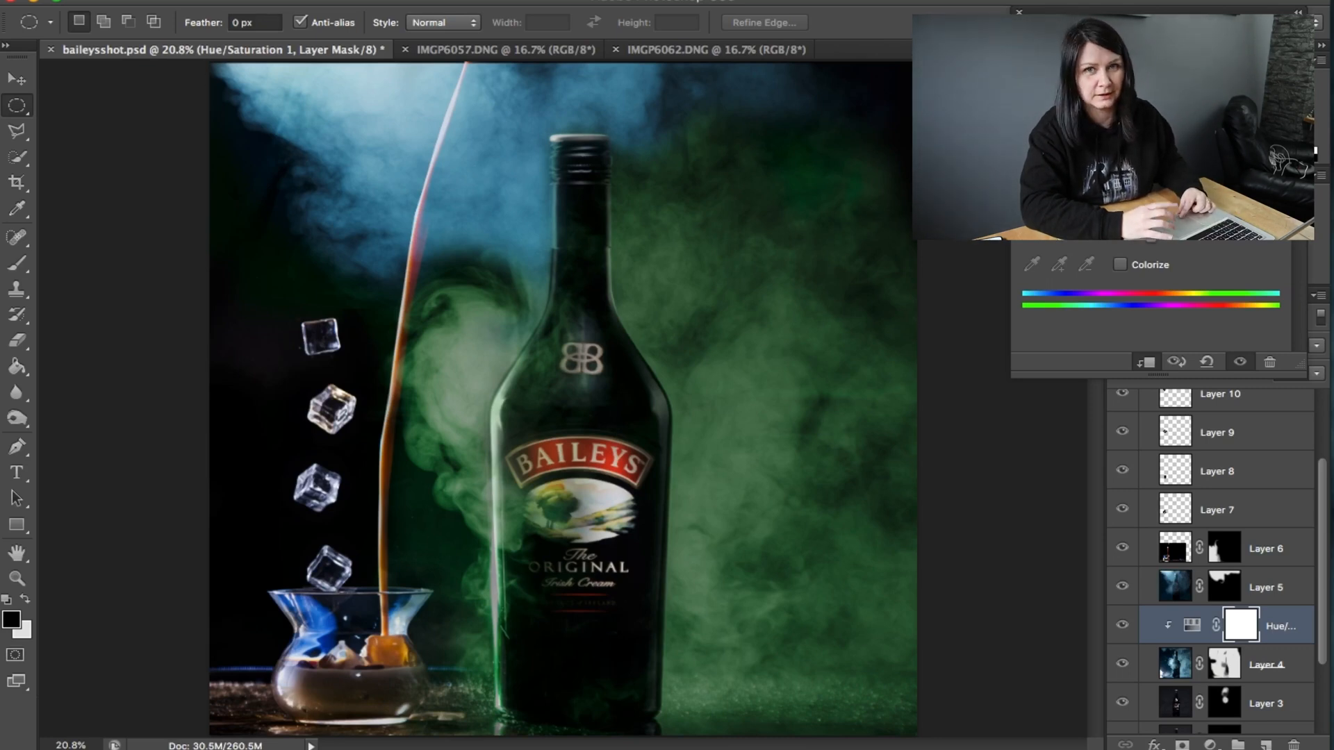
pyautogui.moveTo(1088, 164); pyautogui.dragTo(1151, 164)
pyautogui.click(1019, 12)
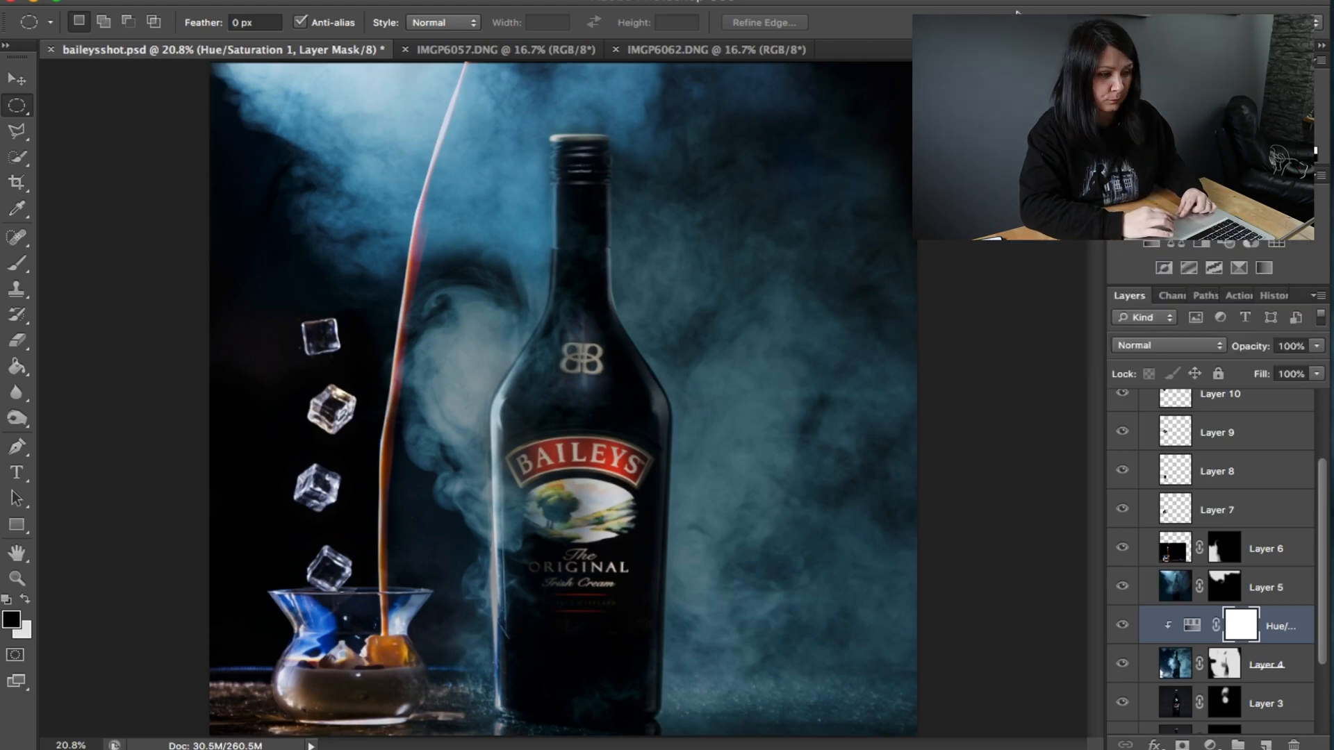
# Step: Delete the Hue/Saturation adjustment layer clipped to Layer 4
pyautogui.rightClick(1274, 625)
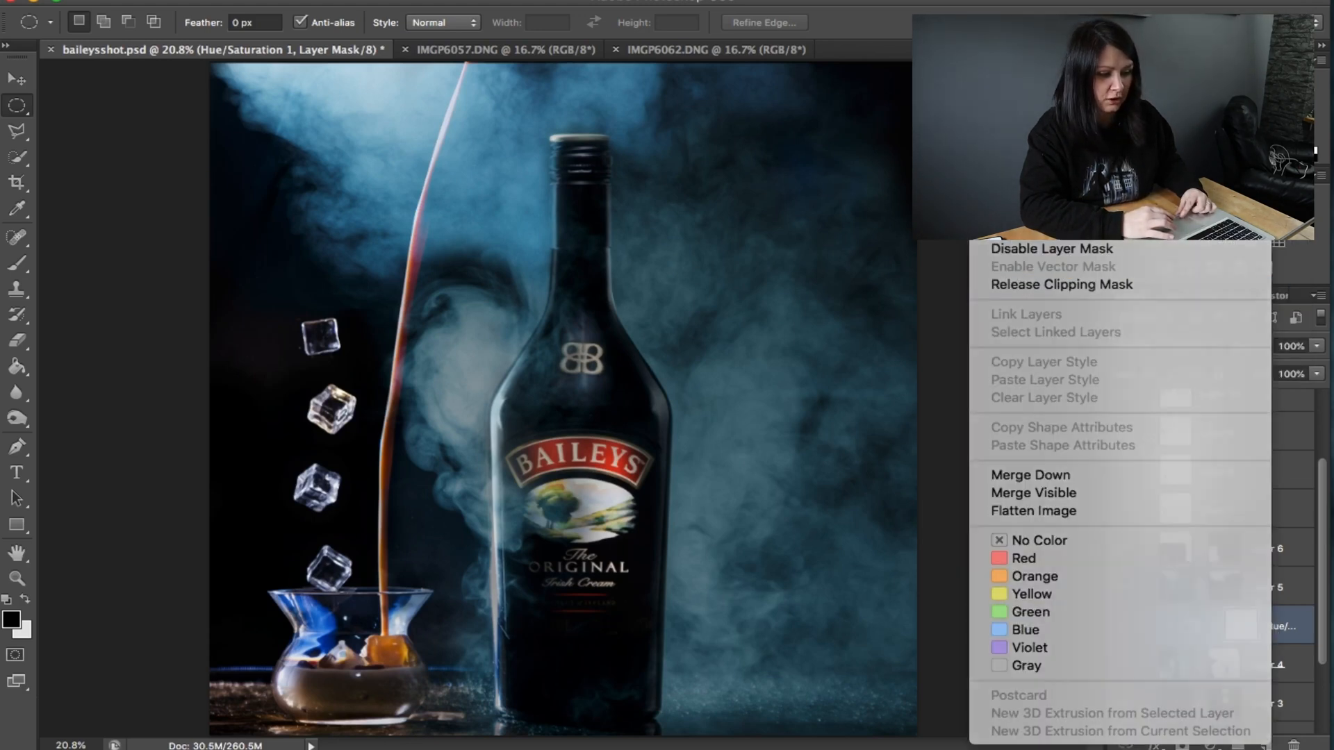
pyautogui.click(1025, 141)
pyautogui.click(814, 254)
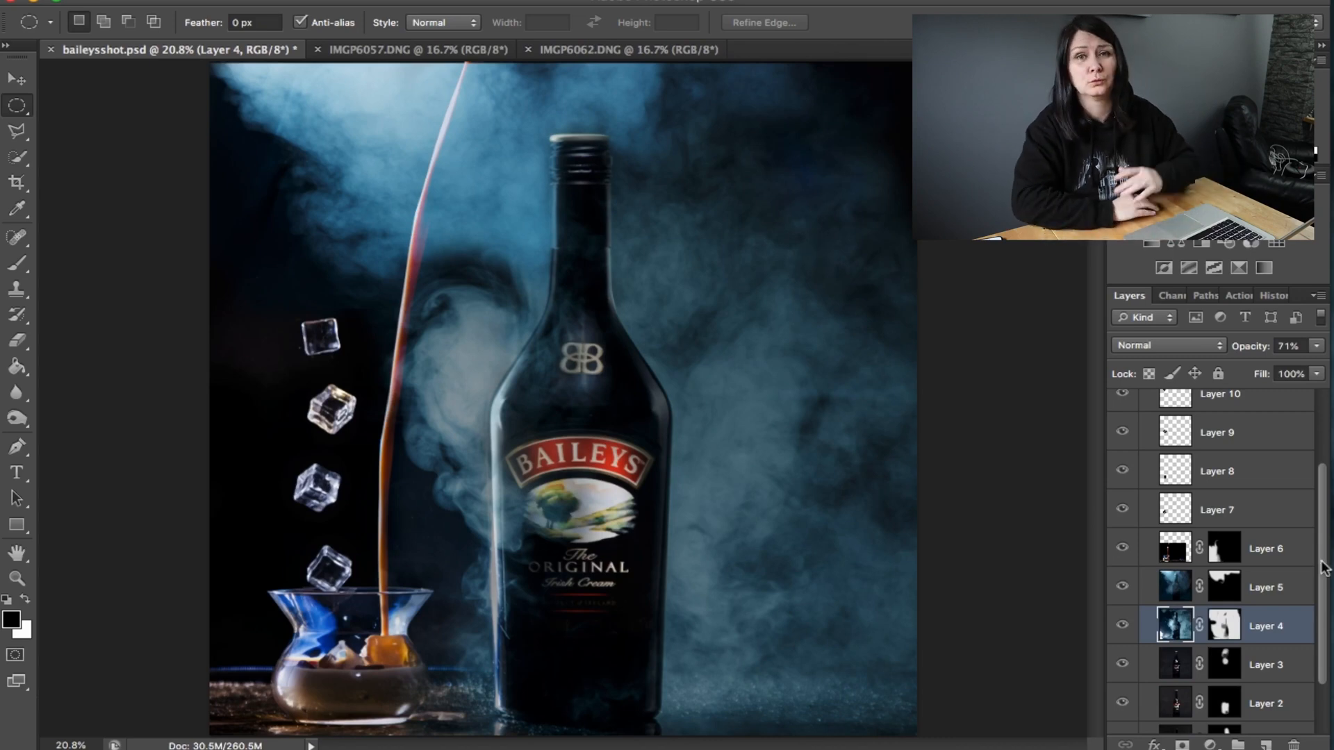
# Step: Collapse Group 1 beneath the Curves 1 adjustment layer and make it the active layer group
pyautogui.scroll(3, 1162, 460)
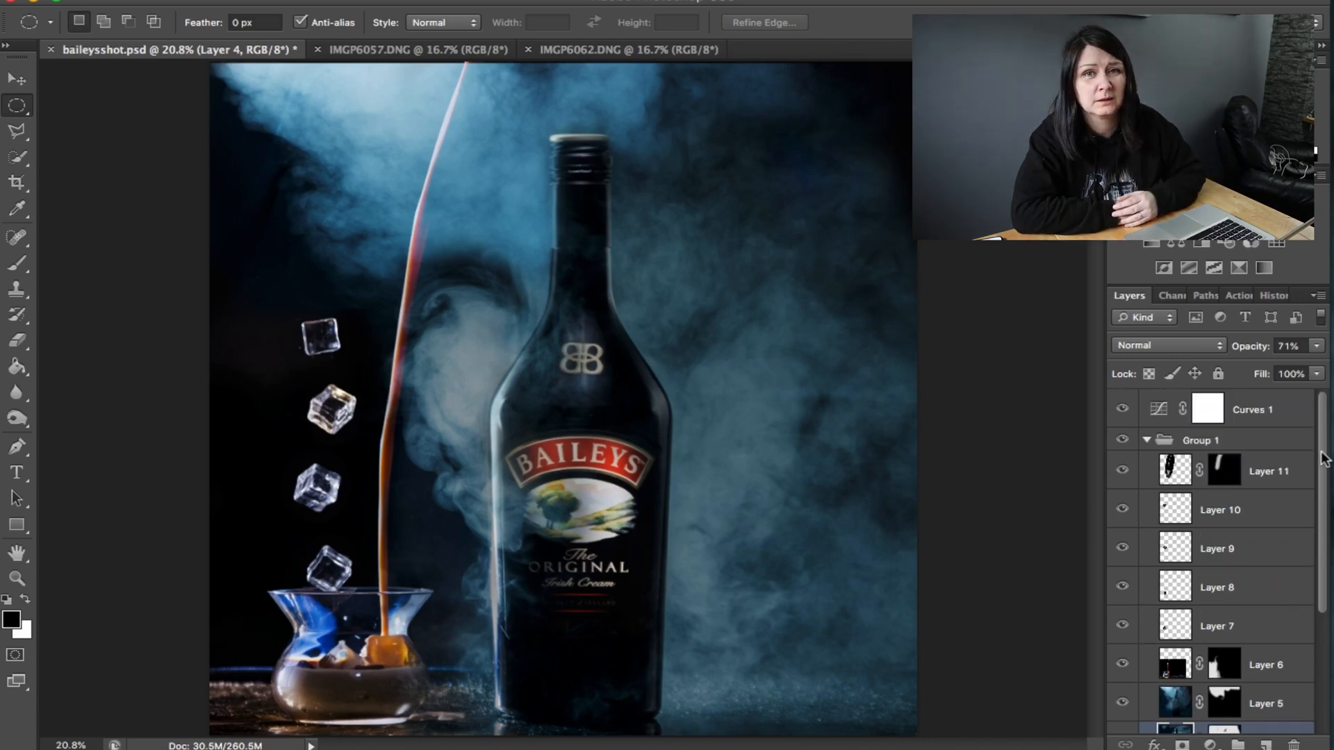
pyautogui.click(1147, 441)
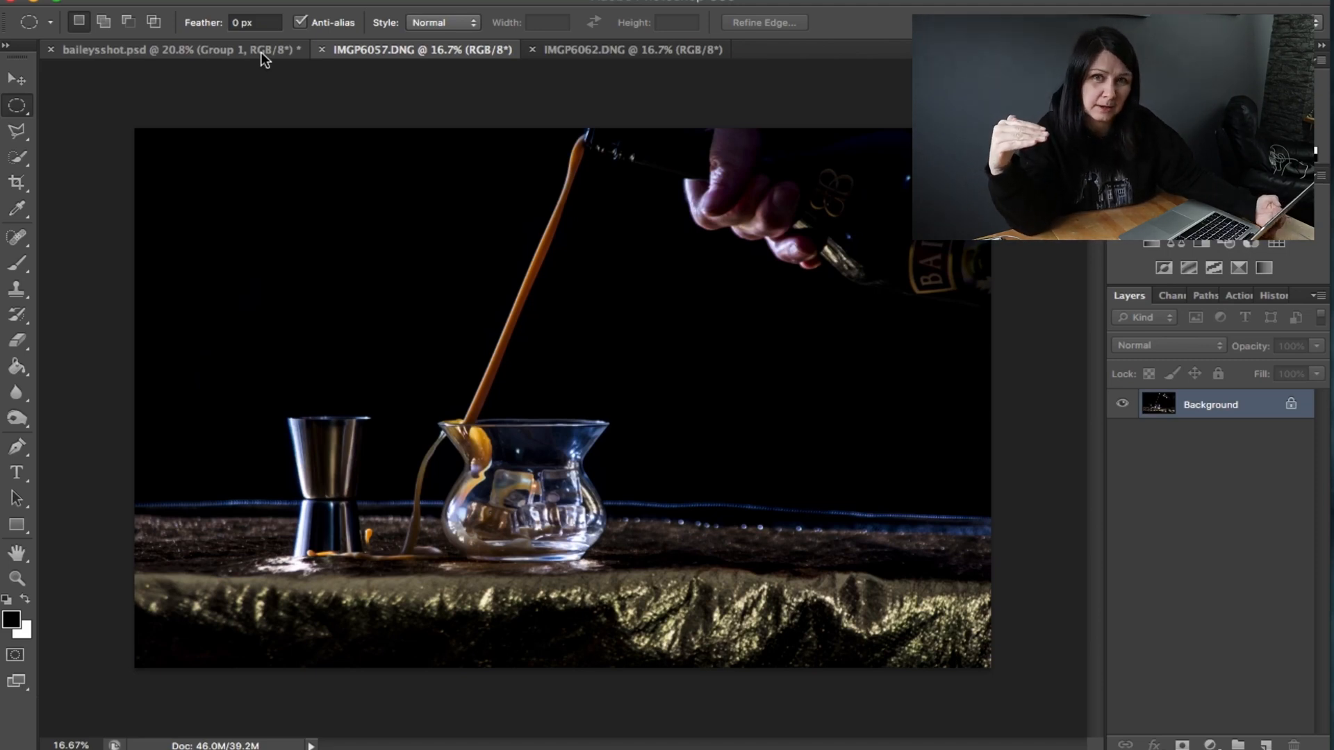
# Step: Compare the baileysshot.psd composite with the source pour shots IMGP6057.DNG and IMGP6062.DNG, and return to the composite
pyautogui.click(232, 47)
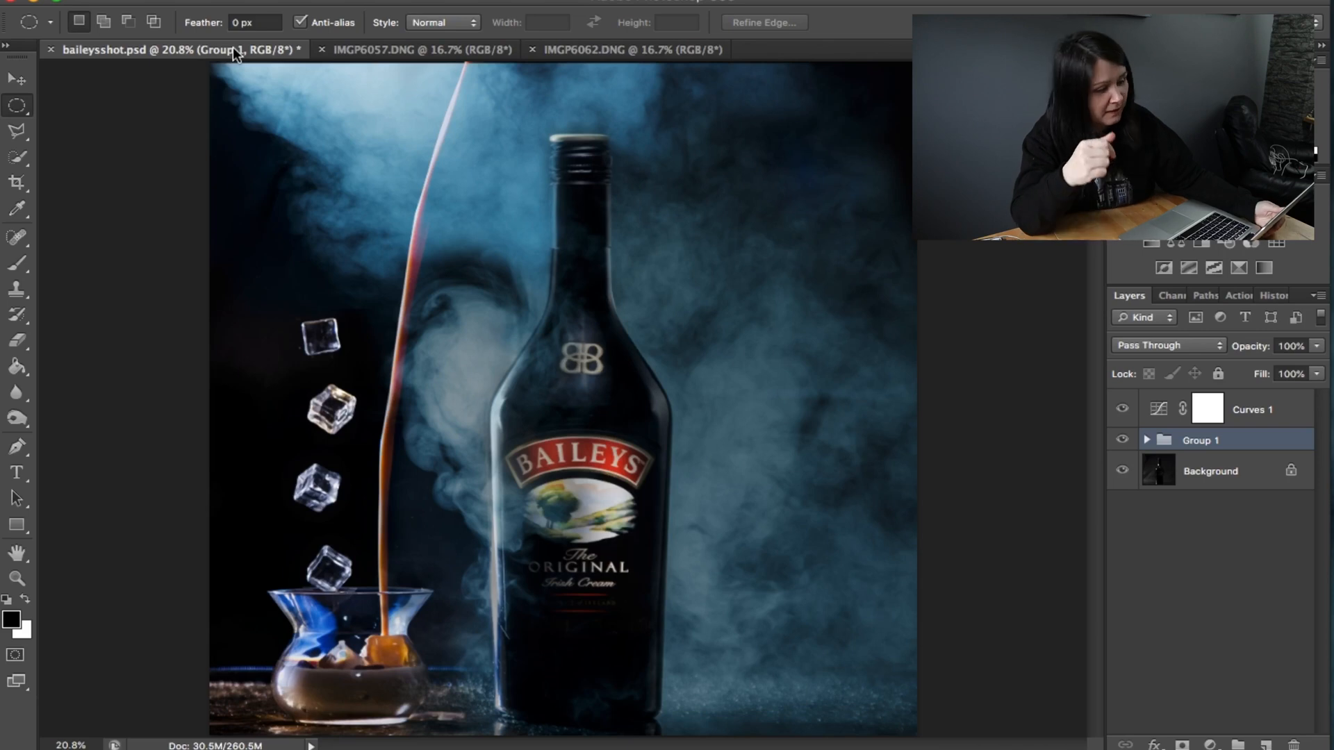
pyautogui.click(423, 43)
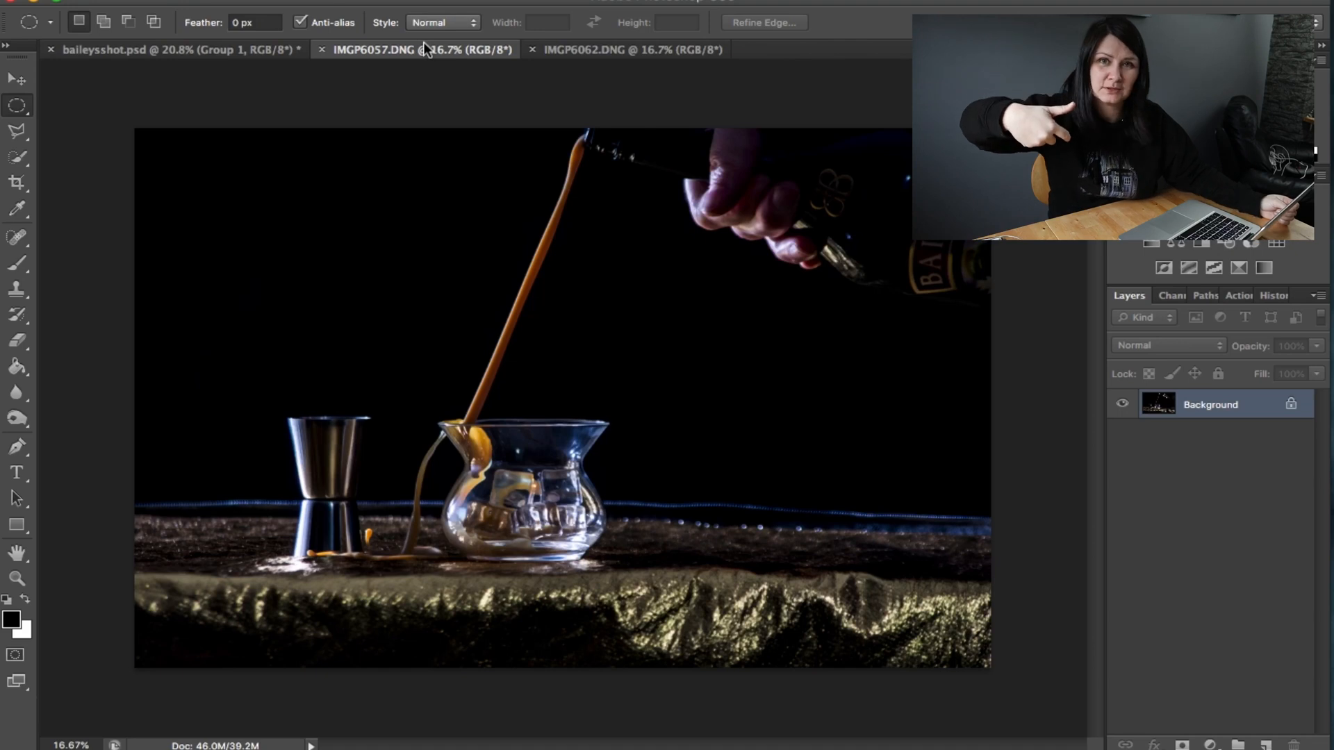
pyautogui.click(631, 47)
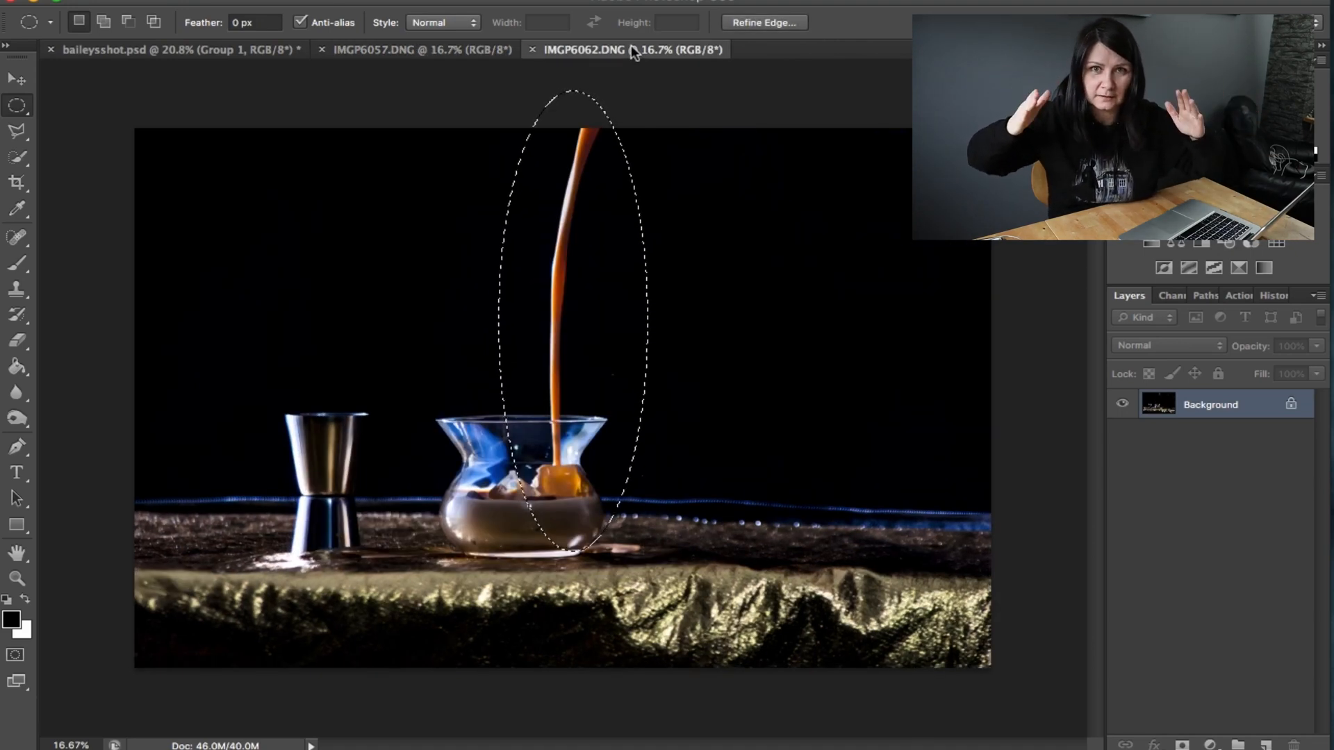
pyautogui.click(146, 50)
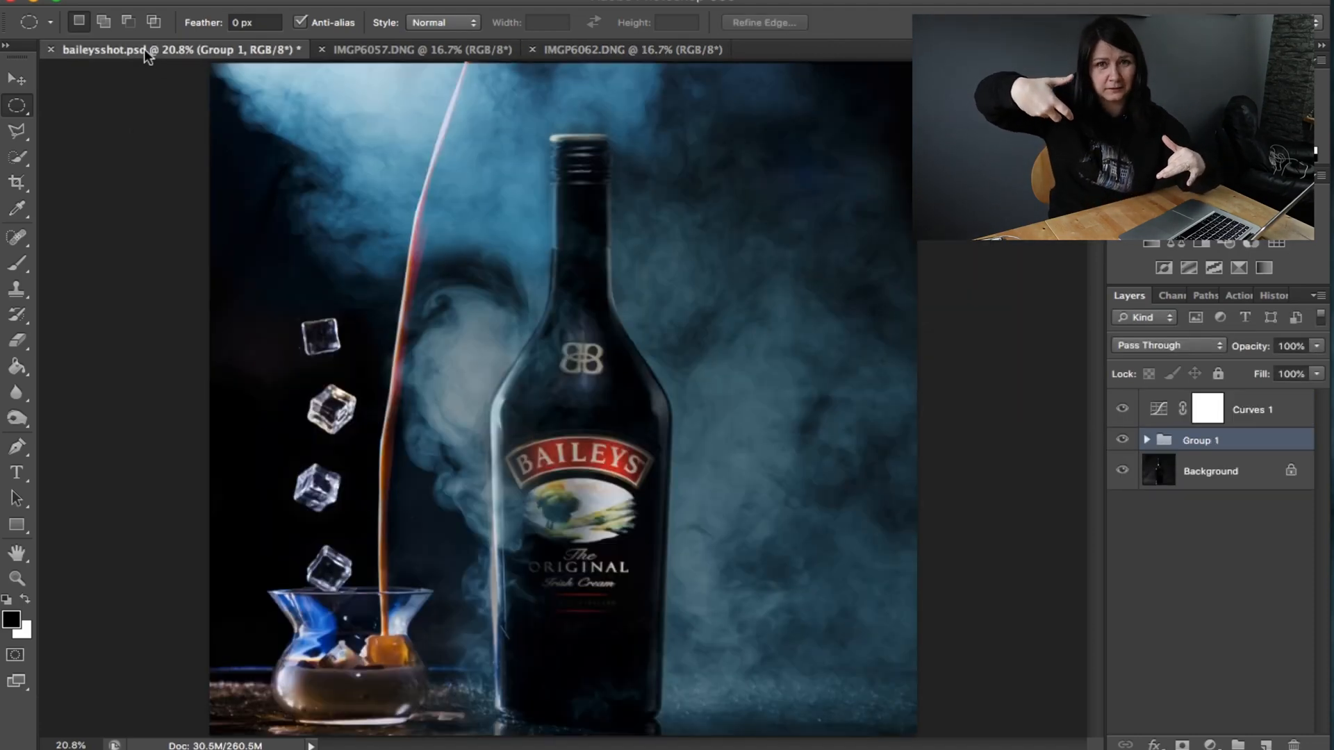